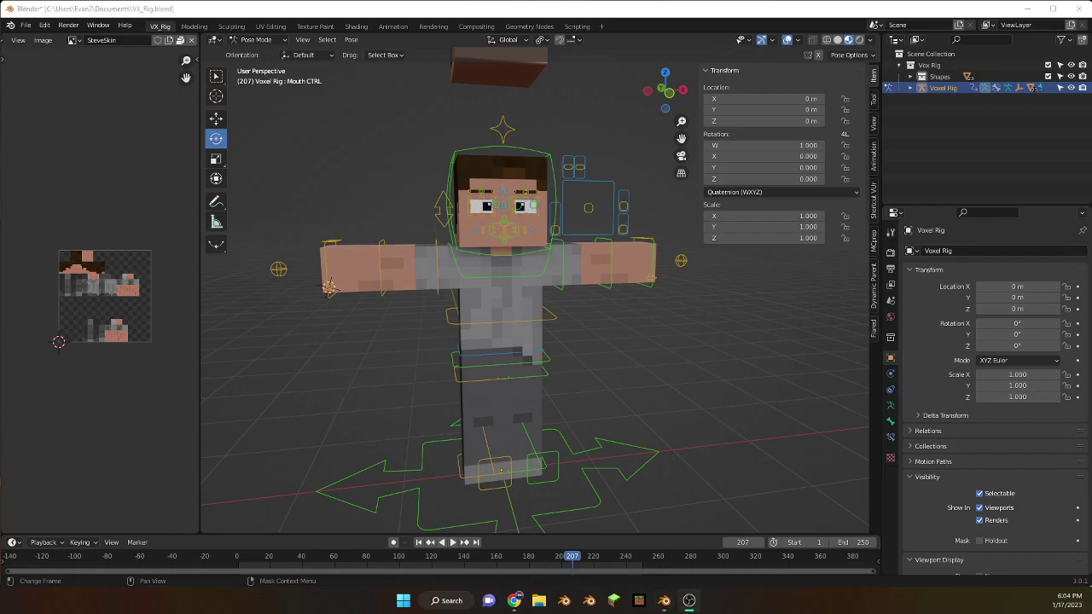
Step: Bring the face into close view and select the left eye size control on the forehead
{"action": "key", "text": "shift+grave"}
{"action": "key", "text": "w"}
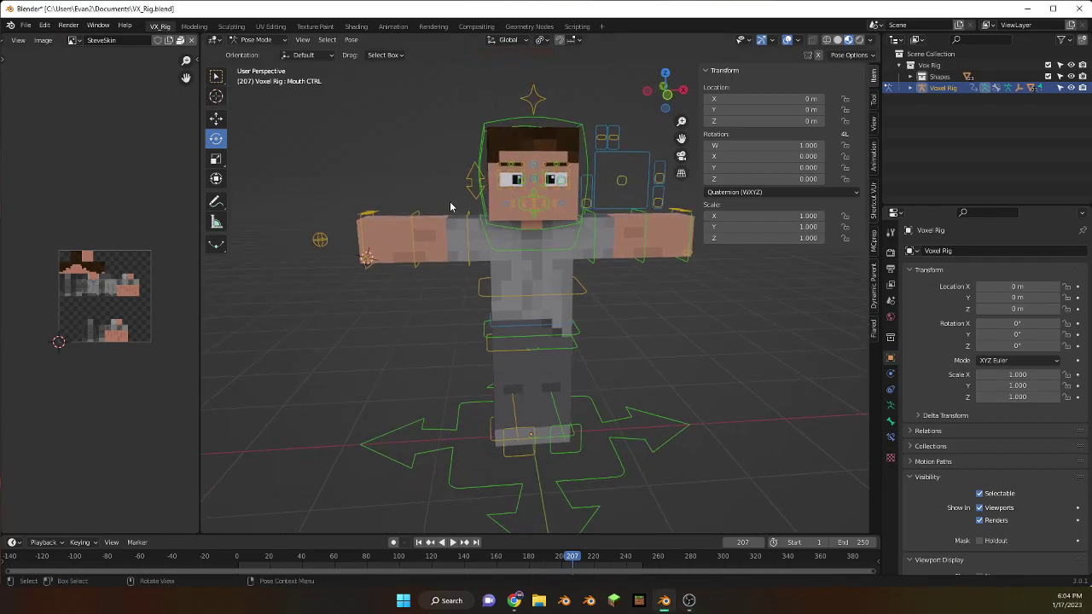
{"action": "key", "text": "s"}
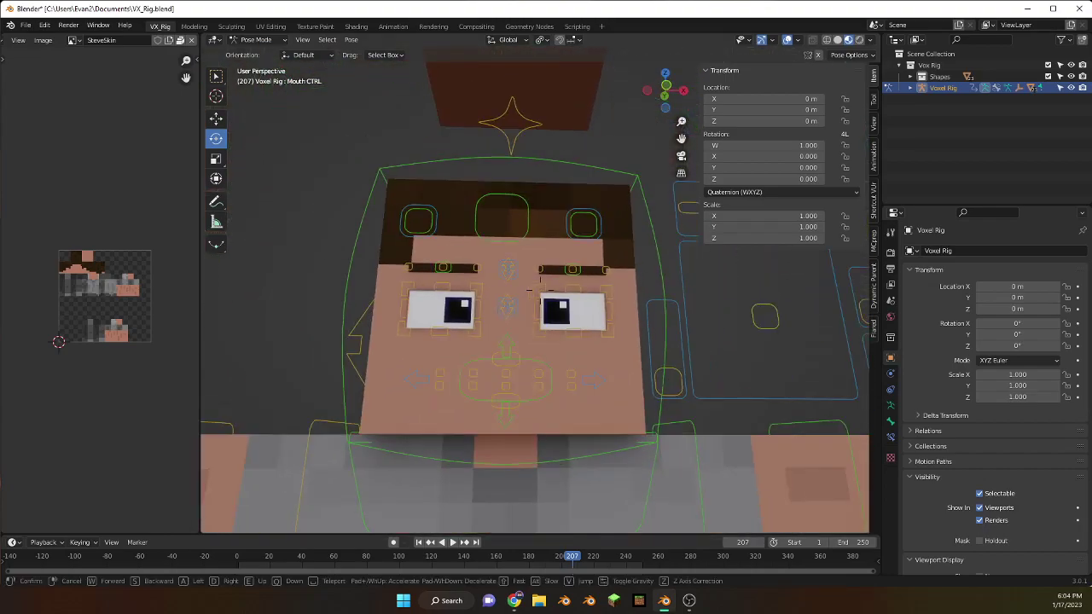
{"action": "left_click", "coordinate": [416, 212]}
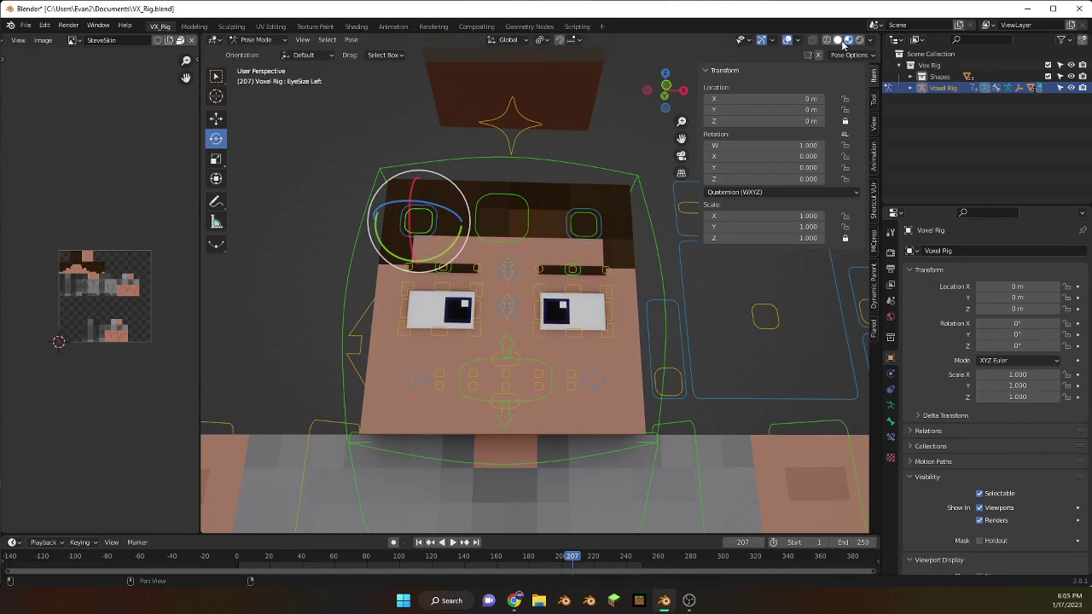
Step: Try moving the left foot control of the Voxel Rig, and undo the movement
{"action": "key", "text": "shift+grave"}
{"action": "key", "text": "s"}
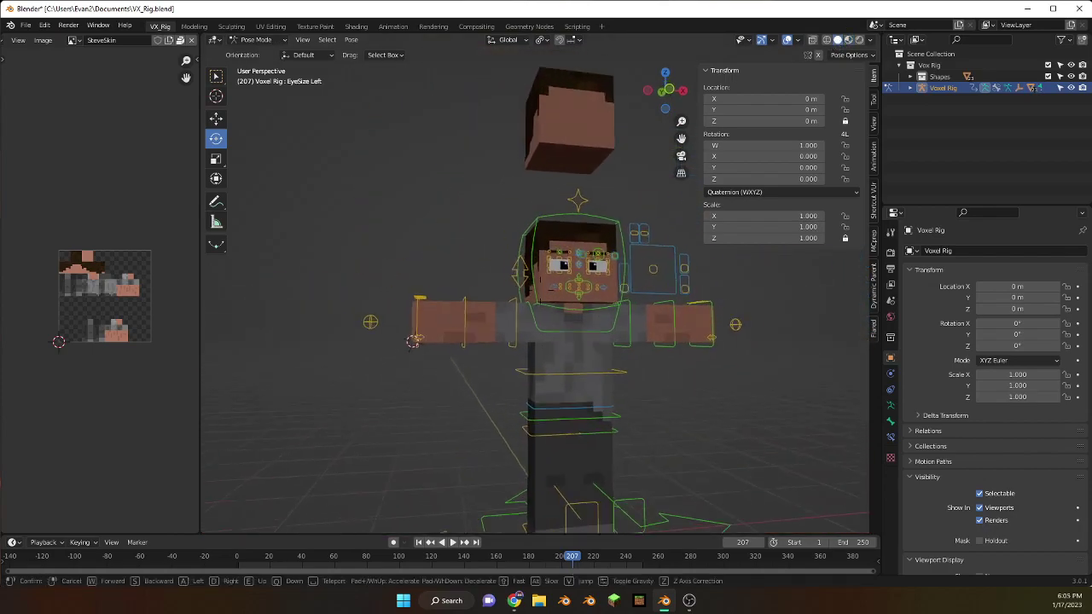
{"action": "left_click", "coordinate": [555, 414]}
{"action": "scroll", "coordinate": [555, 392], "scroll_direction": "up", "scroll_amount": 3}
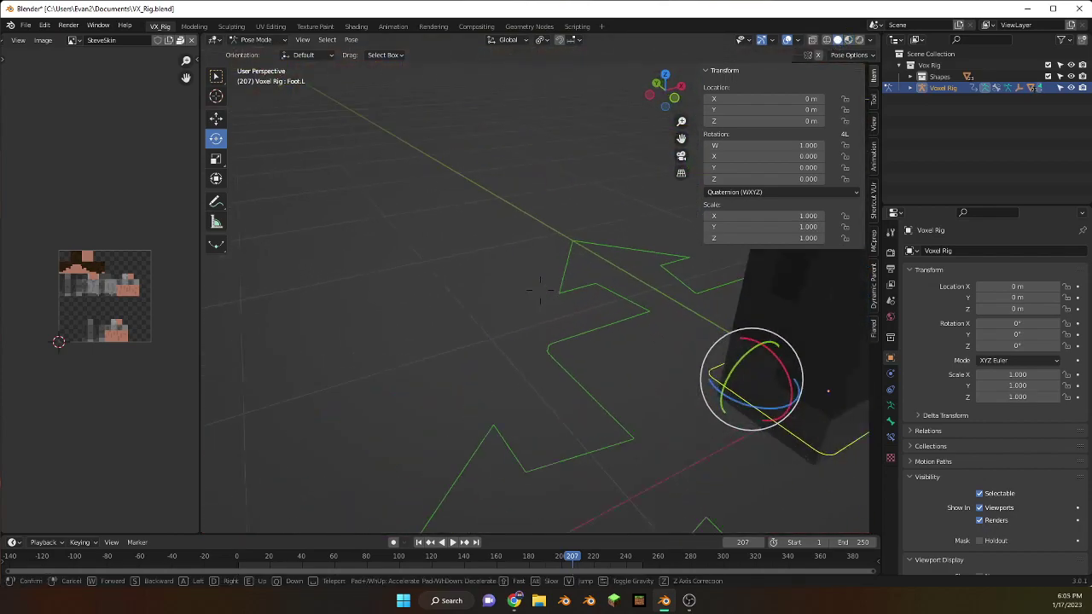
{"action": "key", "text": "g"}
{"action": "left_click", "coordinate": [495, 247]}
{"action": "scroll", "coordinate": [495, 246], "scroll_direction": "down", "scroll_amount": 3}
{"action": "key", "text": "g"}
{"action": "right_click", "coordinate": [518, 292]}
{"action": "key", "text": "ctrl+z"}
Step: Try rotating the left arm stretch control at the shoulder, and undo the rotation
{"action": "mouse_move", "coordinate": [518, 293]}
{"action": "middle_mouse_down"}
{"action": "mouse_move", "coordinate": [534, 213]}
{"action": "mouse_move", "coordinate": [529, 293]}
{"action": "middle_mouse_up"}
{"action": "left_click", "coordinate": [443, 260]}
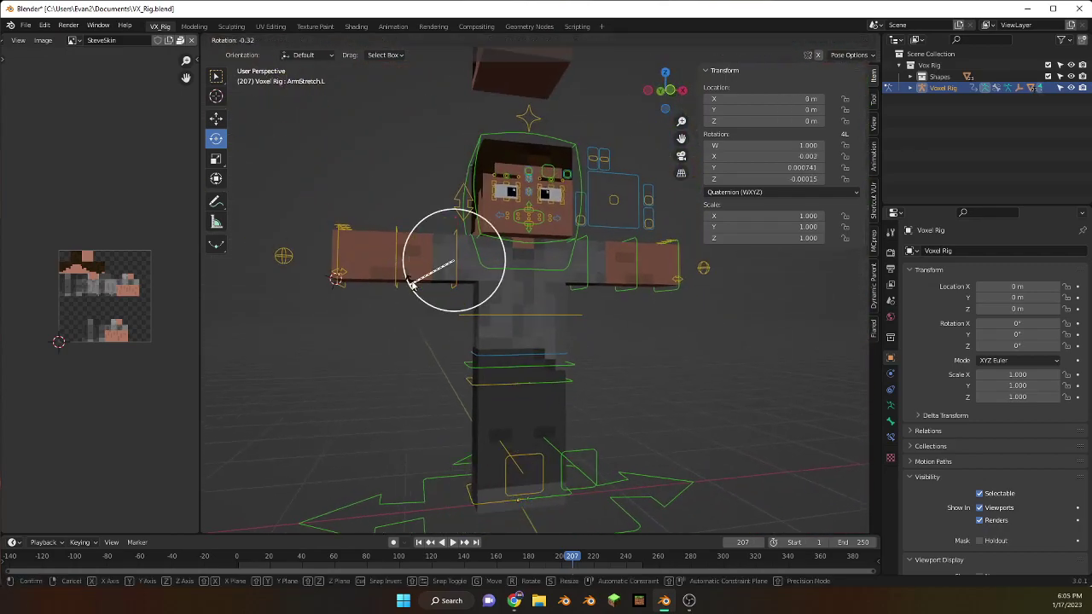
{"action": "key", "text": "ctrl+z"}
{"action": "left_click", "coordinate": [448, 275]}
{"action": "left_click", "coordinate": [448, 275]}
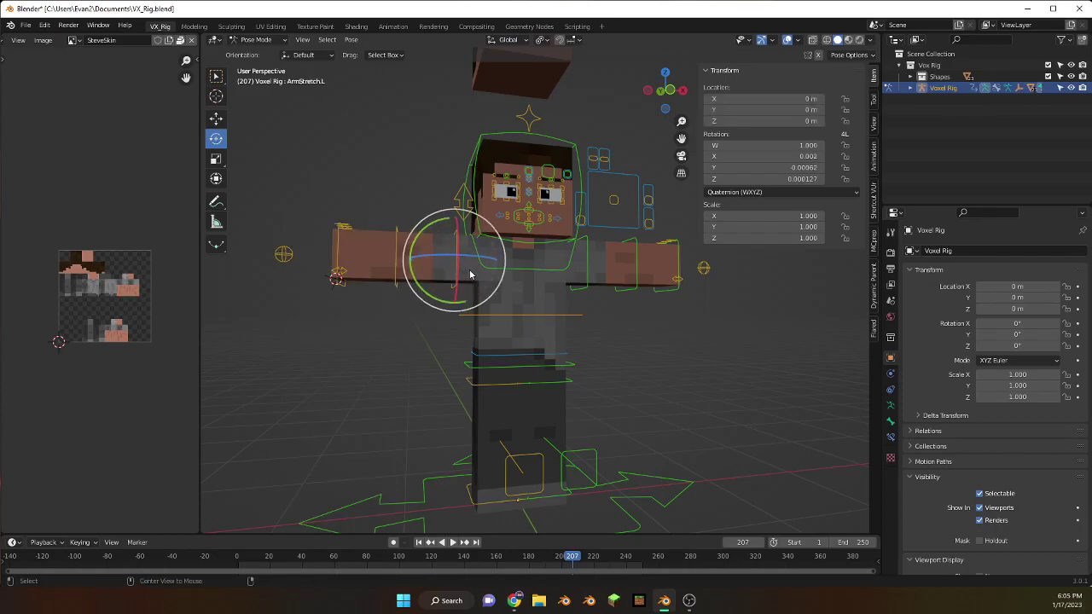
Step: Try bending the left forearm at the elbow with a free trackball rotation of its control
{"action": "left_click", "coordinate": [403, 270]}
{"action": "key", "text": "r"}
{"action": "key", "text": "r"}
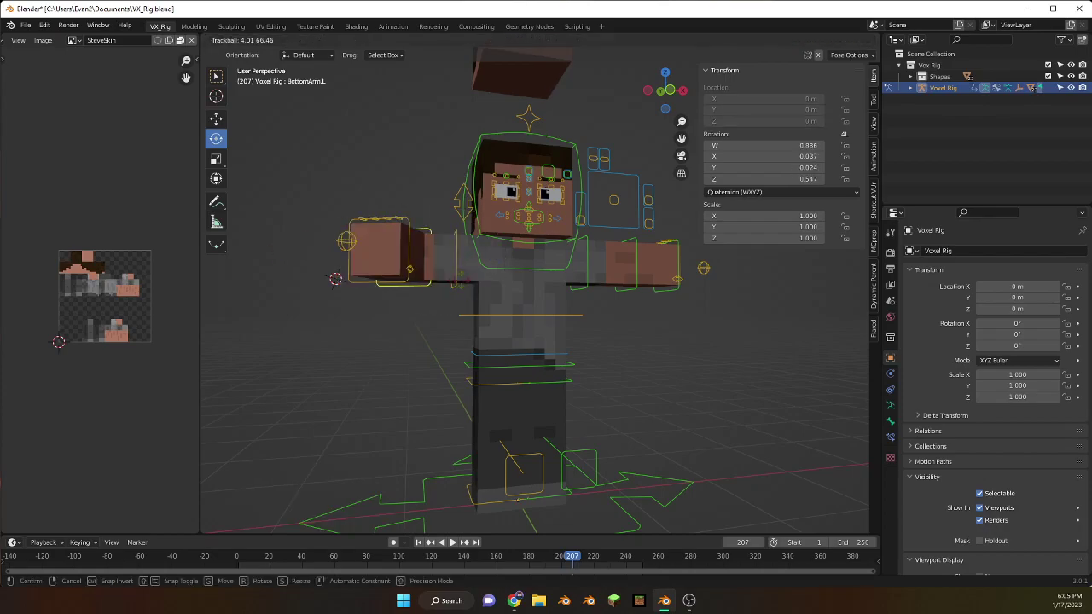
{"action": "key", "text": "Escape"}
{"action": "scroll", "coordinate": [545, 289], "scroll_direction": "up", "scroll_amount": 6}
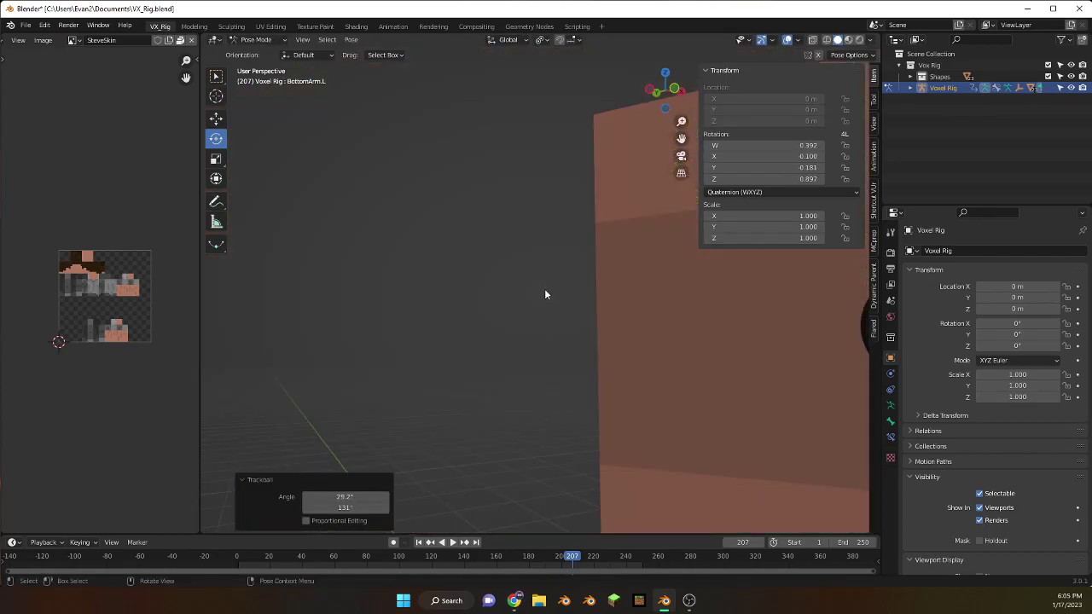
{"action": "scroll", "coordinate": [538, 292], "scroll_direction": "down", "scroll_amount": 3}
{"action": "scroll", "coordinate": [600, 289], "scroll_direction": "down", "scroll_amount": 4}
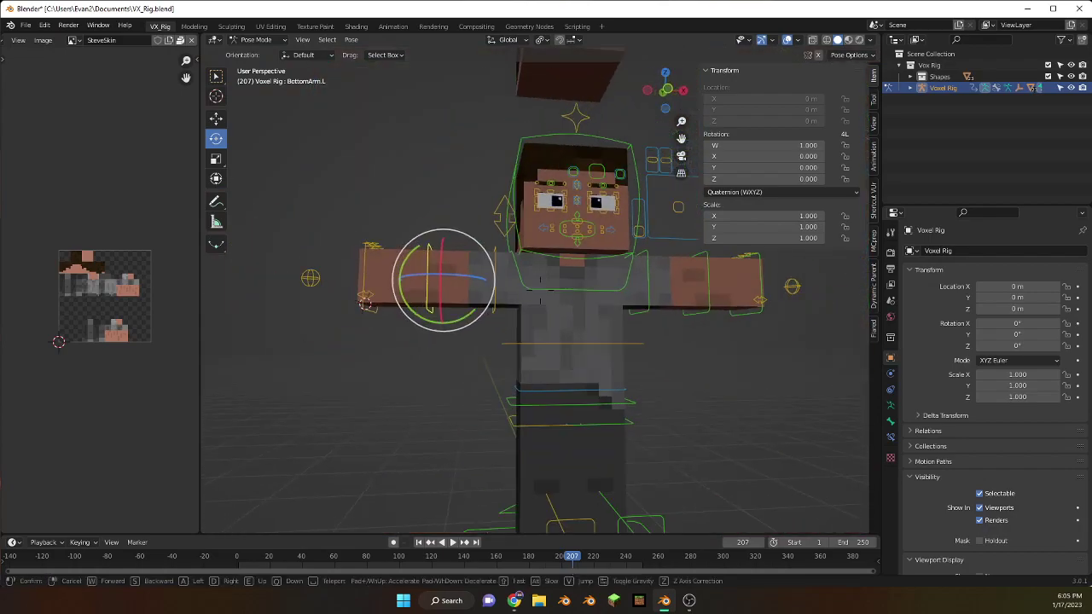
Step: Try rotating the chest control to turn the rig's upper body
{"action": "left_click", "coordinate": [601, 290]}
{"action": "key", "text": "r"}
{"action": "key", "text": "Escape"}
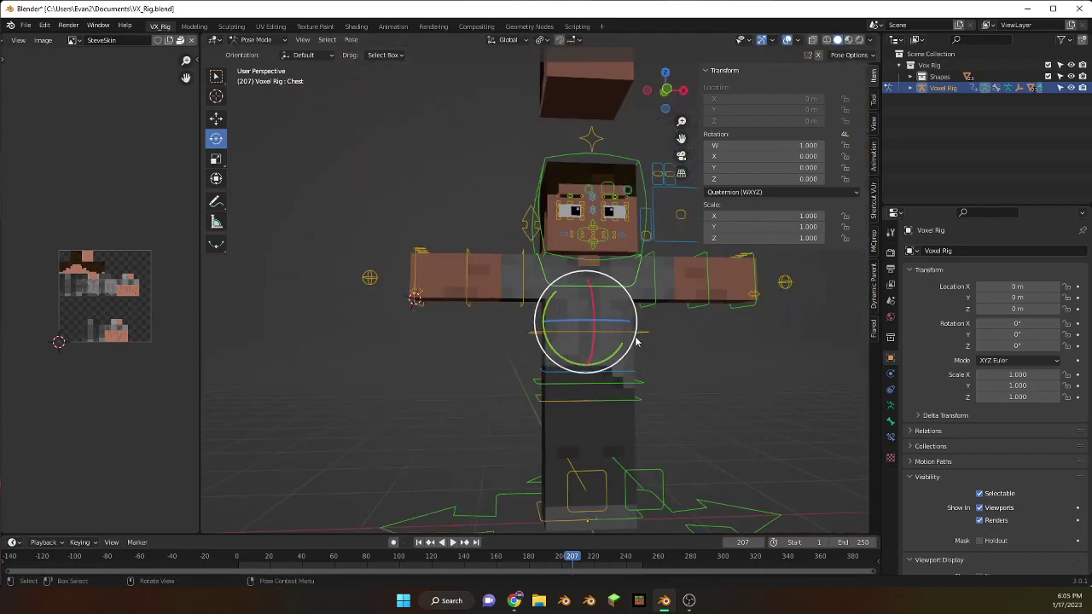
{"action": "key", "text": "r"}
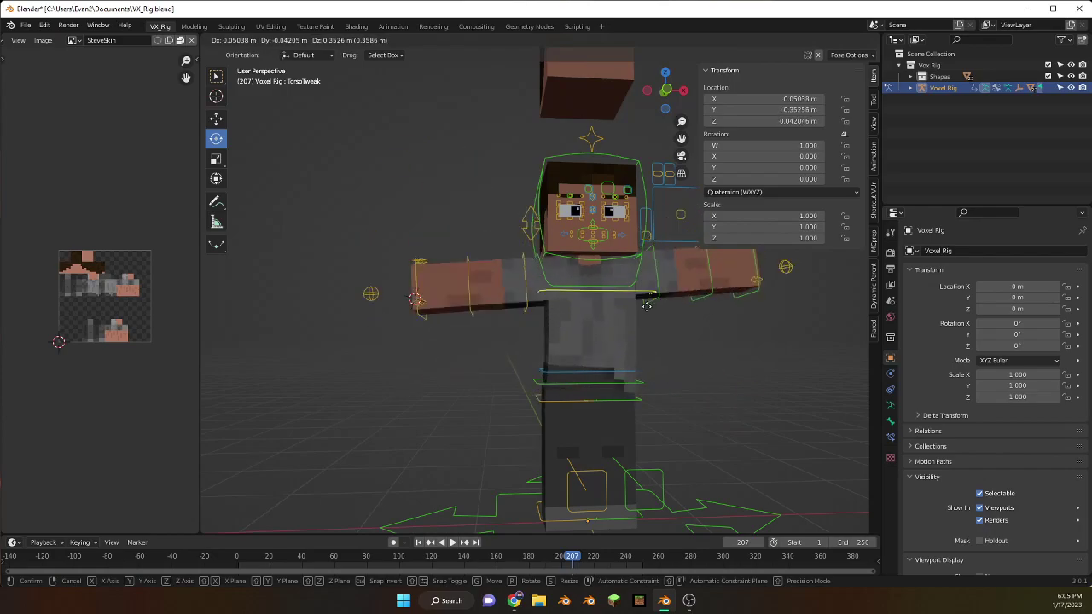
Step: Bend the torso sideways by moving the torso tweak control about 0.28 m along its negative X axis
{"action": "key", "text": "Escape"}
{"action": "key", "text": "g"}
{"action": "left_click", "coordinate": [635, 361]}
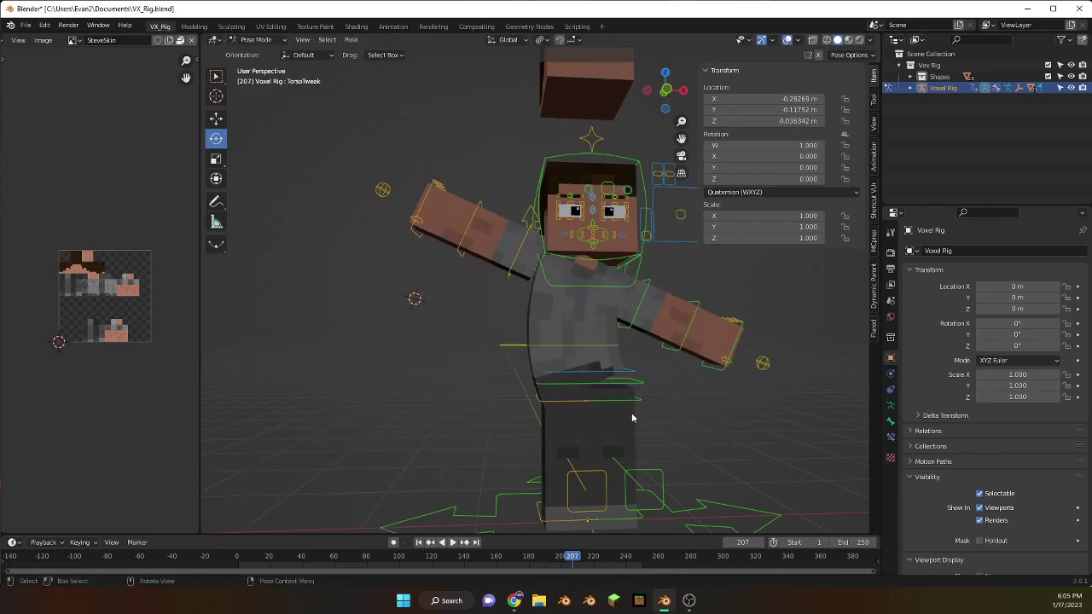
Step: Select the right upper leg control and show its bone properties
{"action": "left_click", "coordinate": [627, 396]}
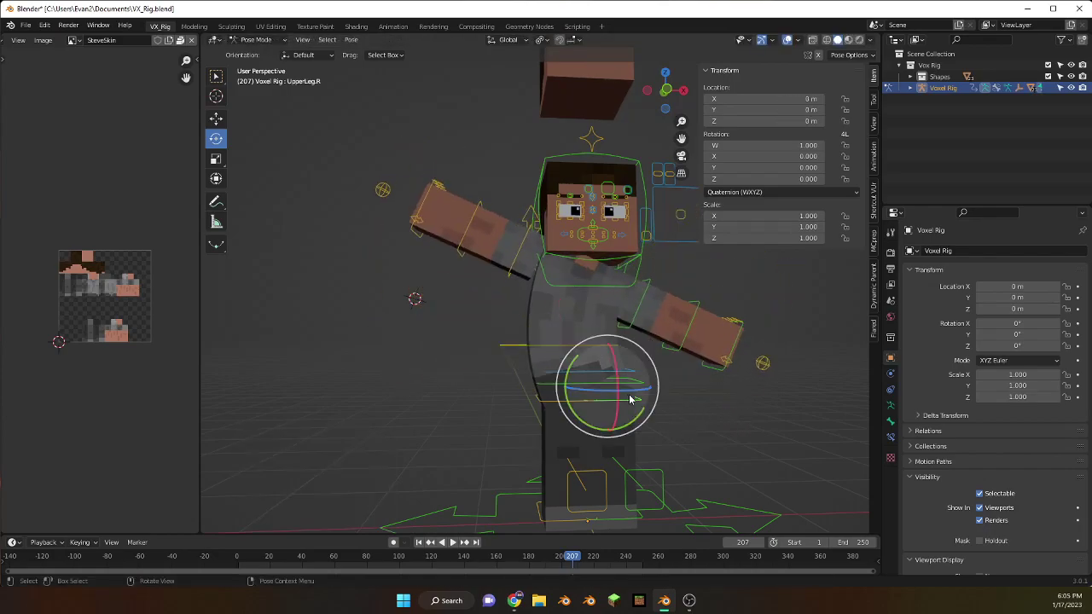
{"action": "left_click", "coordinate": [890, 421]}
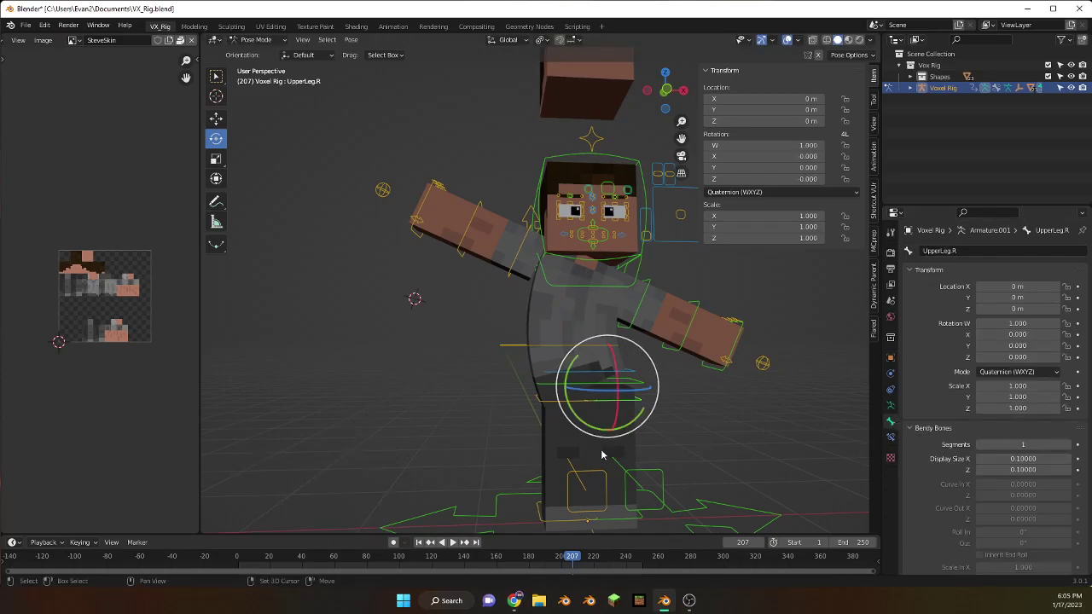
Step: Test the torso deformation by moving the torso tweak control freely, then pulling it far out beyond the body
{"action": "left_click", "coordinate": [587, 350]}
{"action": "key", "text": "g"}
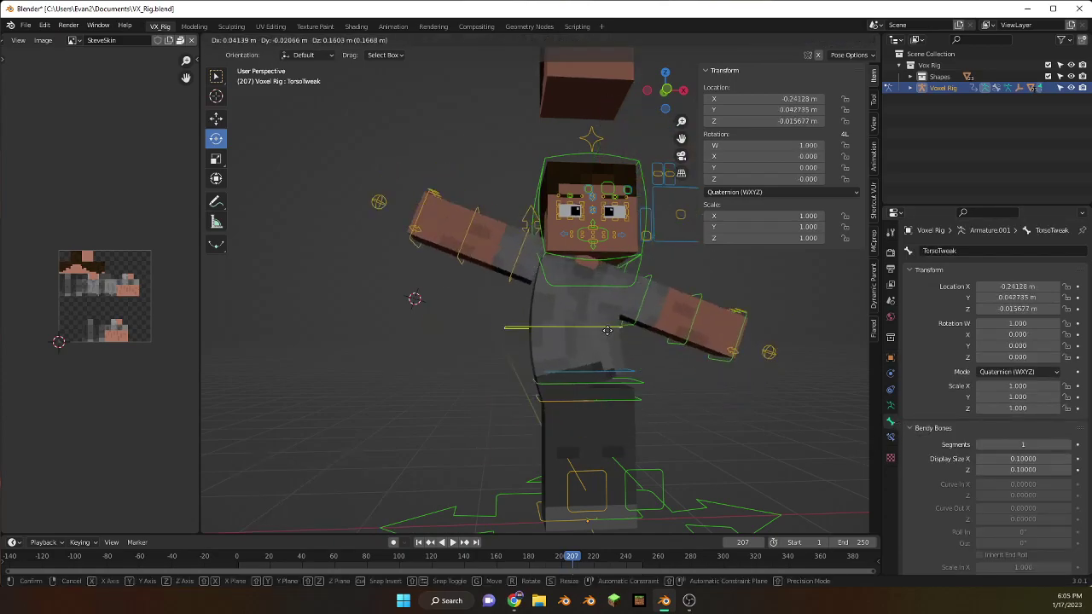
{"action": "key", "text": "Return"}
{"action": "key", "text": "shift+grave"}
{"action": "key", "text": "s"}
{"action": "key", "text": "Return"}
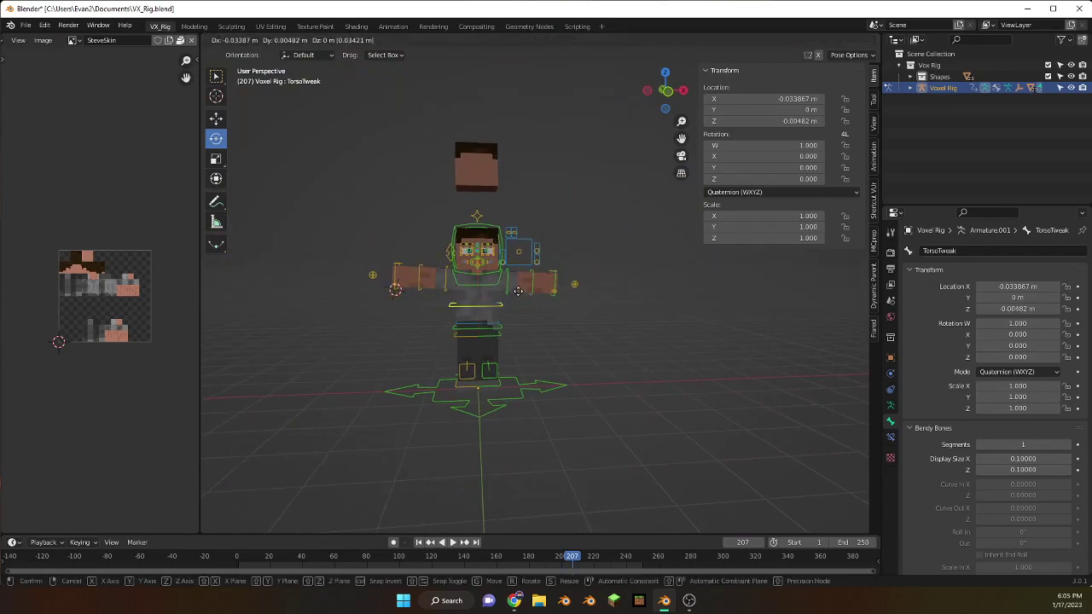
{"action": "key", "text": "g"}
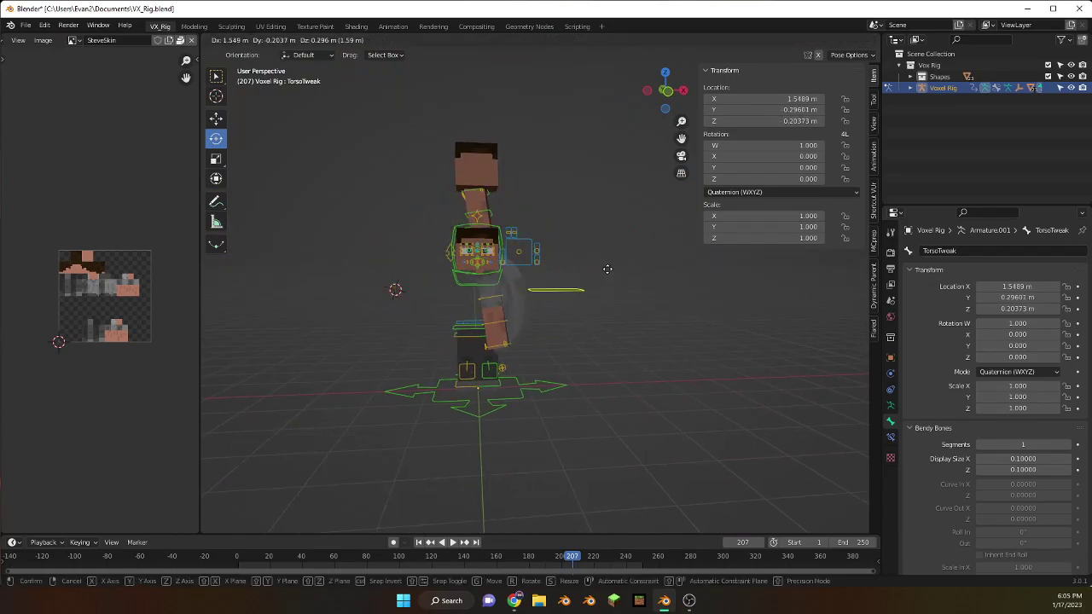
{"action": "key", "text": "Return"}
Step: Move the torso tweak control slightly while viewing the upper body up close, and clear its location
{"action": "key", "text": "shift+grave"}
{"action": "key", "text": "w"}
{"action": "key", "text": "Return"}
{"action": "key", "text": "g"}
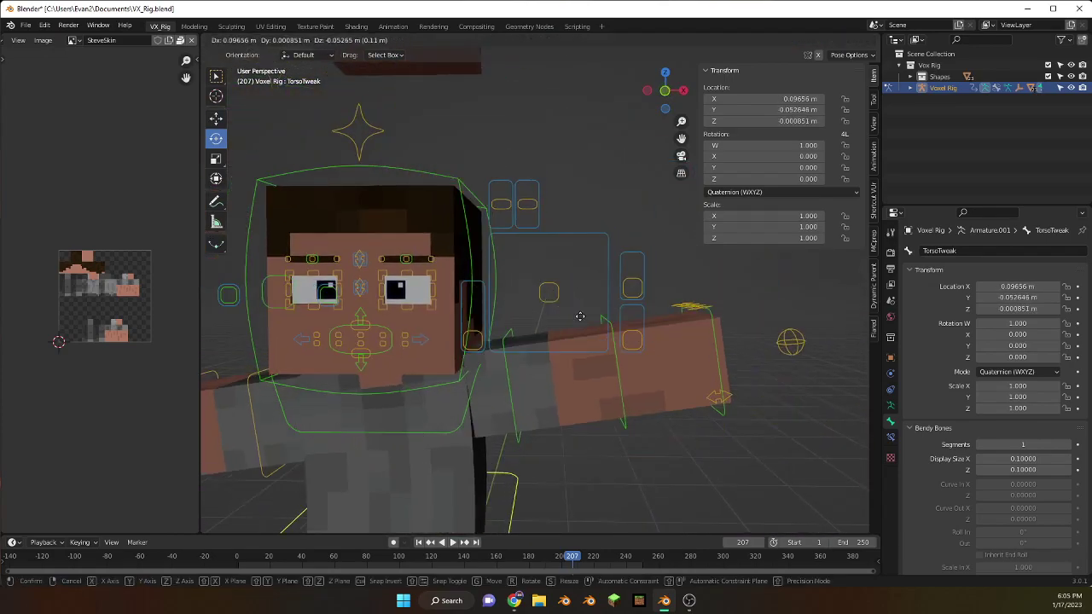
{"action": "key", "text": "Return"}
{"action": "key", "text": "shift+grave"}
{"action": "key", "text": "s"}
{"action": "key", "text": "Return"}
{"action": "key", "text": "alt+g"}
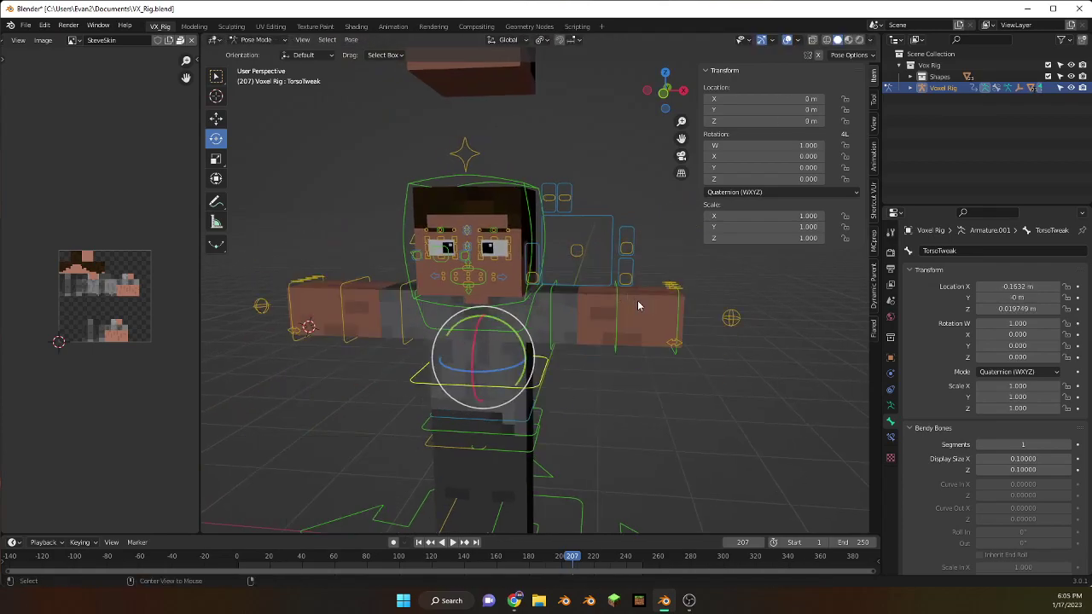
Step: Try curling all fingers of the right hand by rotating the spherical finger control beside it
{"action": "key", "text": "shift+grave"}
{"action": "key", "text": "w"}
{"action": "key", "text": "Return"}
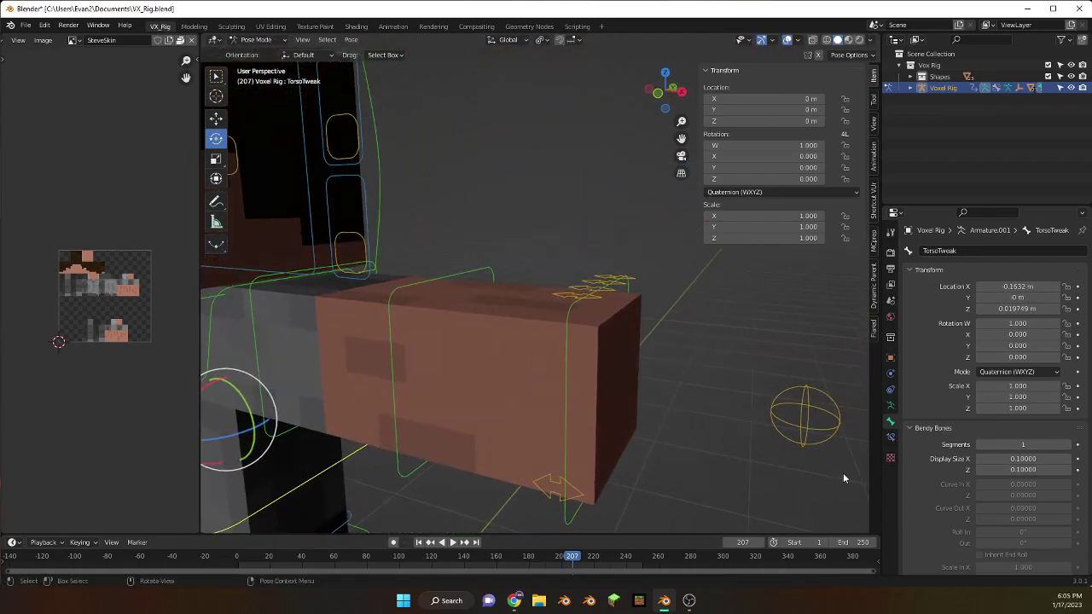
{"action": "left_click", "coordinate": [809, 425]}
{"action": "left_click_drag", "start_coordinate": [809, 425], "coordinate": [789, 401]}
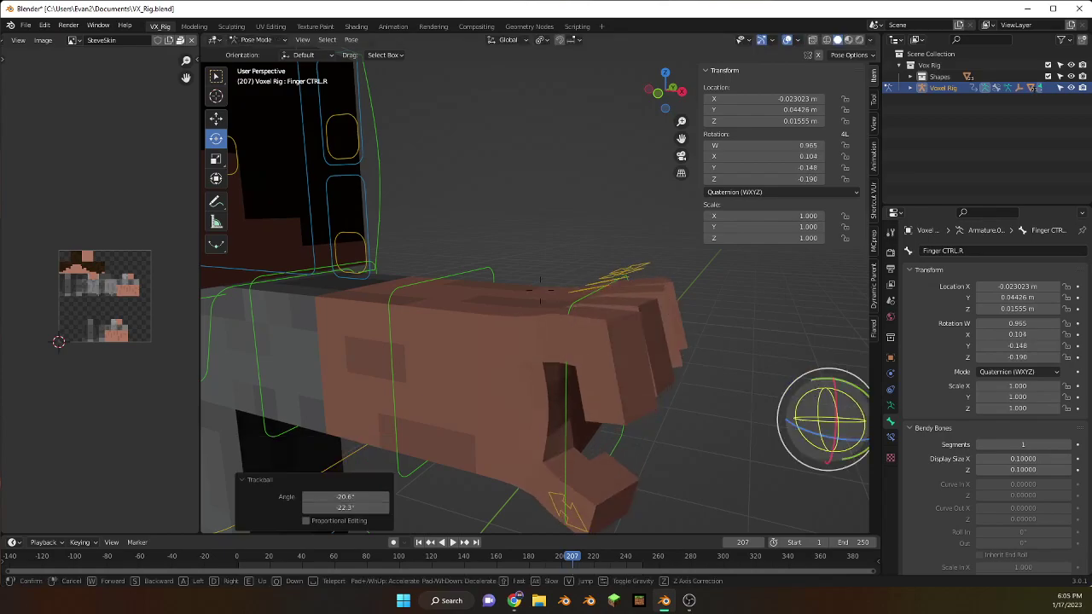
{"action": "key", "text": "shift+grave"}
{"action": "key", "text": "Return"}
Step: Swing out the right thumb by moving its arrow control about 0.2 m along the global Y axis
{"action": "left_click", "coordinate": [559, 354]}
{"action": "left_click", "coordinate": [563, 354]}
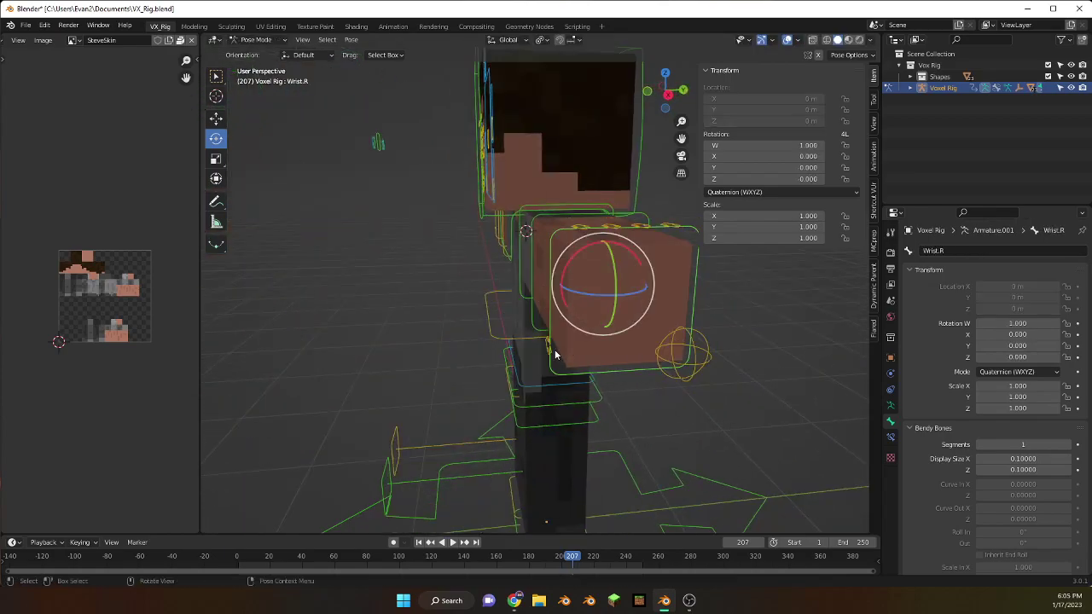
{"action": "key", "text": "g"}
{"action": "left_click", "coordinate": [617, 359]}
{"action": "key", "text": "shift+grave"}
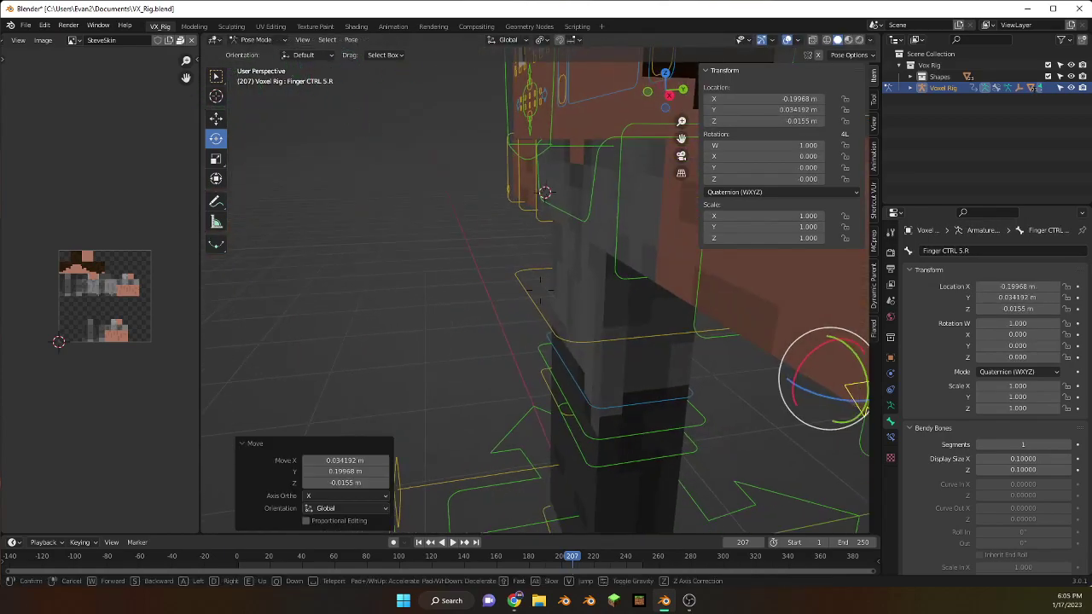
Step: Move the right thumb control further out, and clear its location
{"action": "key", "text": "Return"}
{"action": "key", "text": "g"}
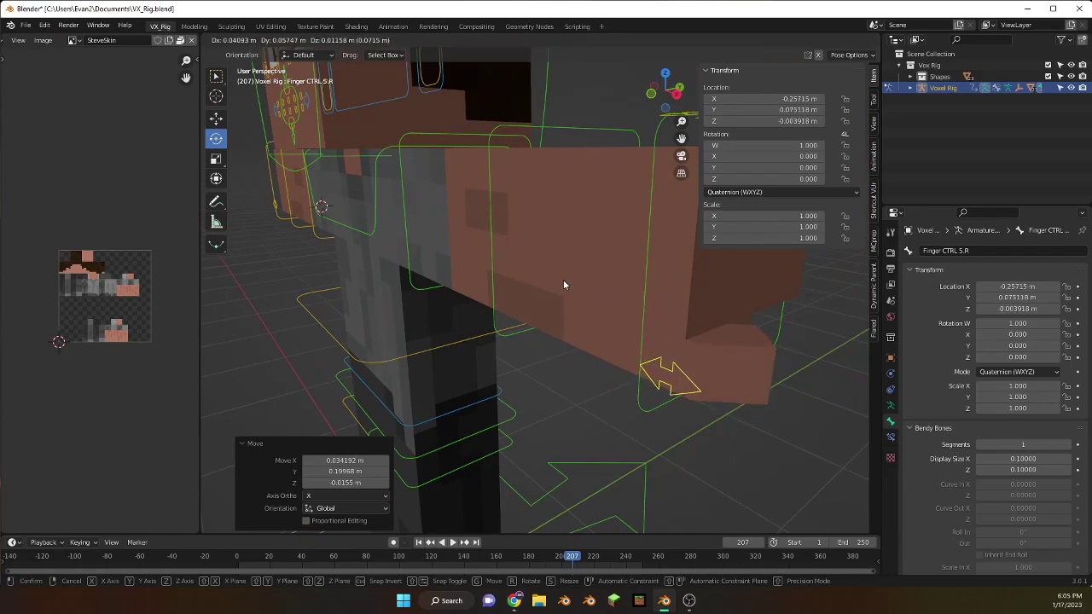
{"action": "left_click", "coordinate": [564, 284]}
{"action": "middle_click_drag", "start_coordinate": [563, 290], "coordinate": [476, 337]}
{"action": "key", "text": "alt+g"}
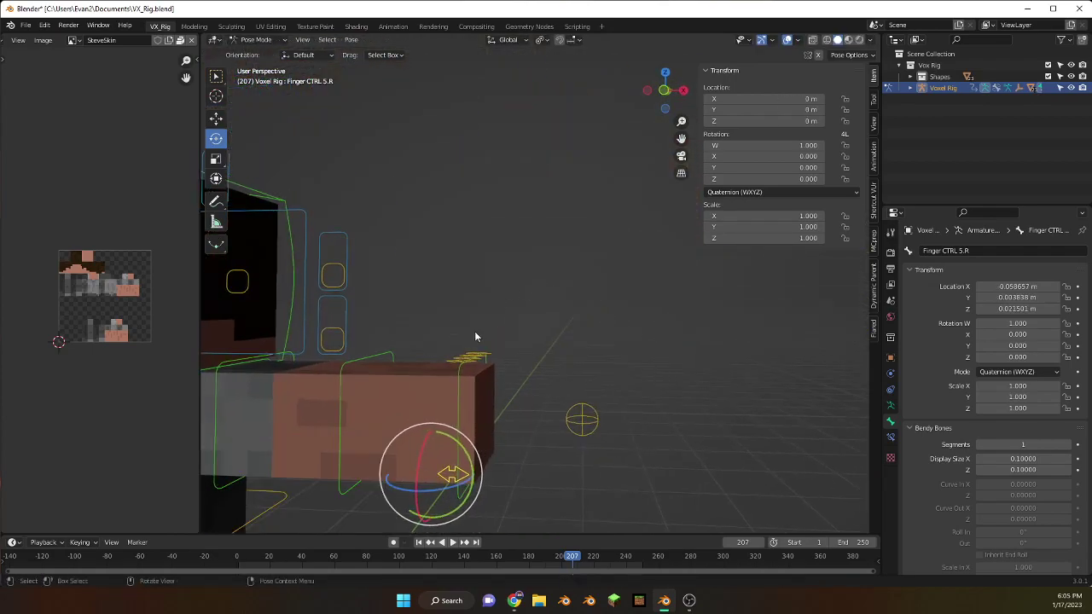
Step: Select the chest control and try rotating the rig's upper body with it
{"action": "left_click", "coordinate": [540, 290]}
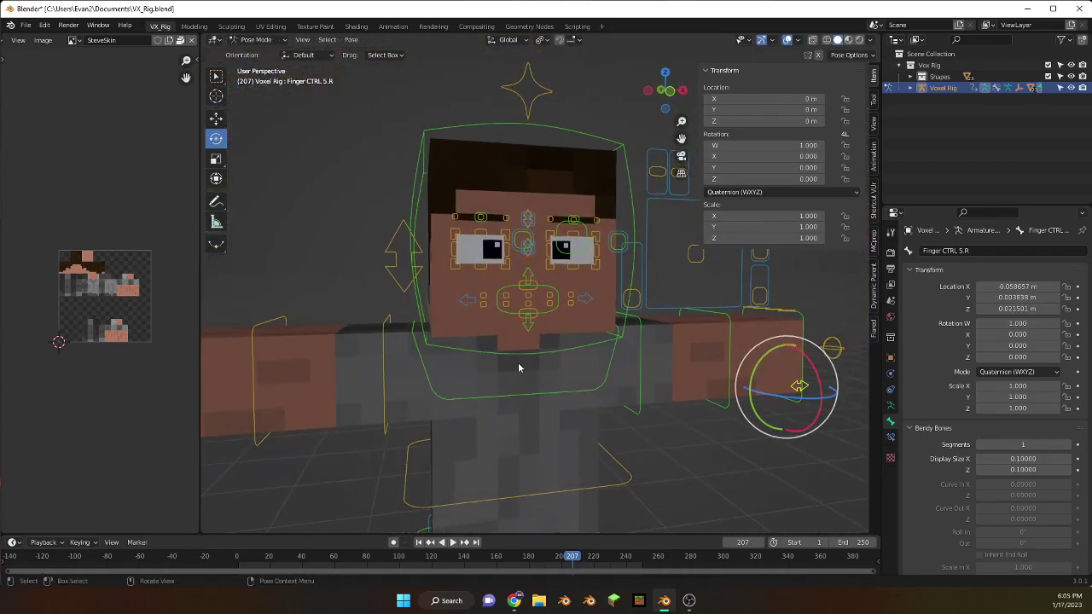
{"action": "left_click", "coordinate": [524, 392]}
{"action": "scroll", "coordinate": [524, 392], "scroll_direction": "down", "scroll_amount": 2}
{"action": "left_click_drag", "start_coordinate": [512, 393], "coordinate": [547, 194]}
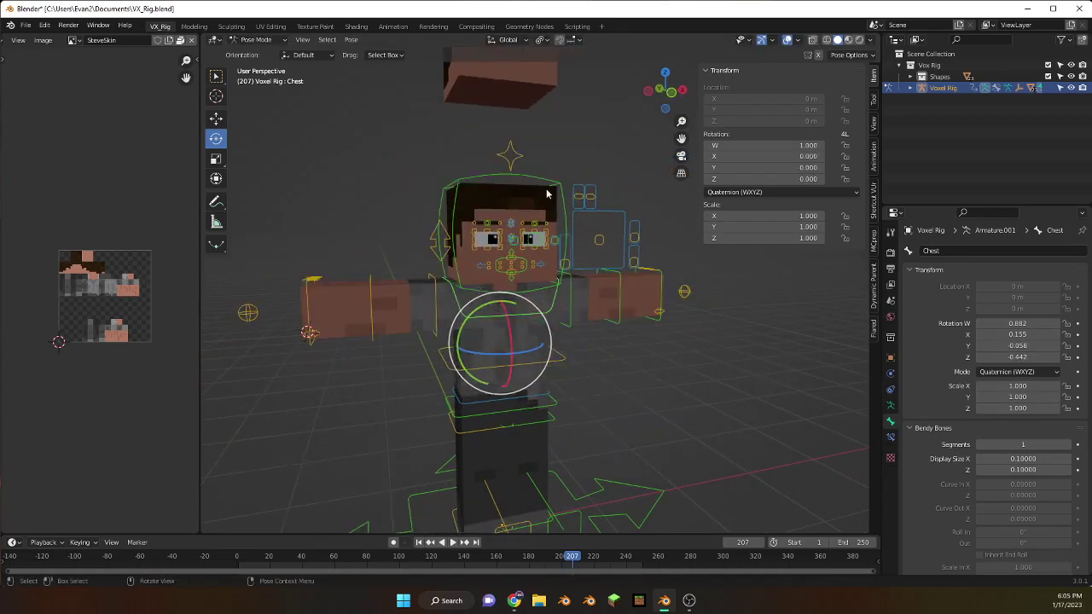
Step: Try stretching the body by moving the main stretch control beside the head, and undo the movement
{"action": "left_click", "coordinate": [439, 246]}
{"action": "key", "text": "shift+grave"}
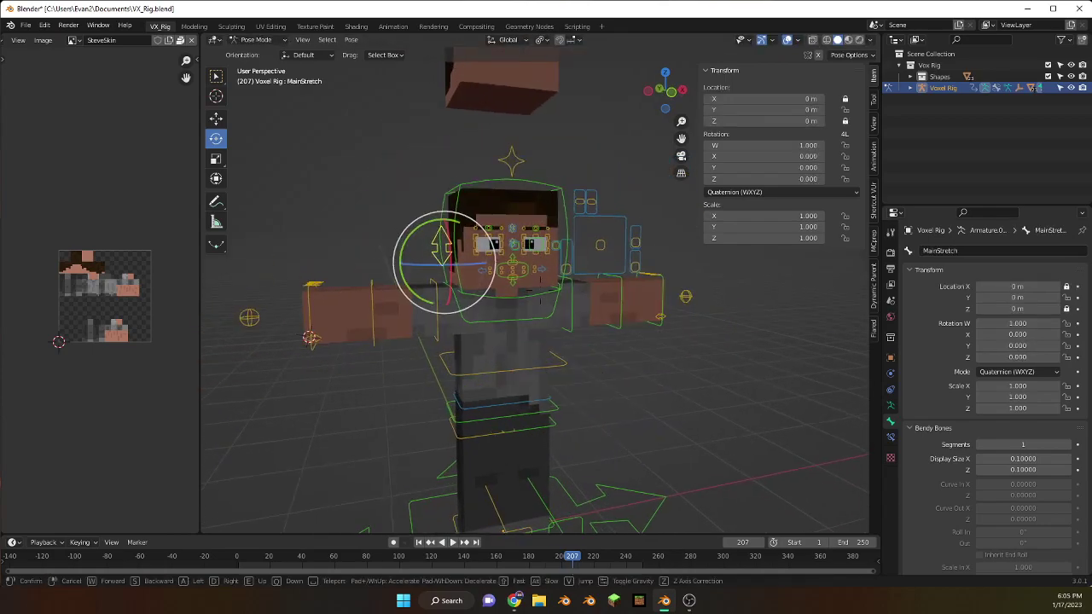
{"action": "left_click", "coordinate": [540, 290]}
{"action": "key", "text": "g"}
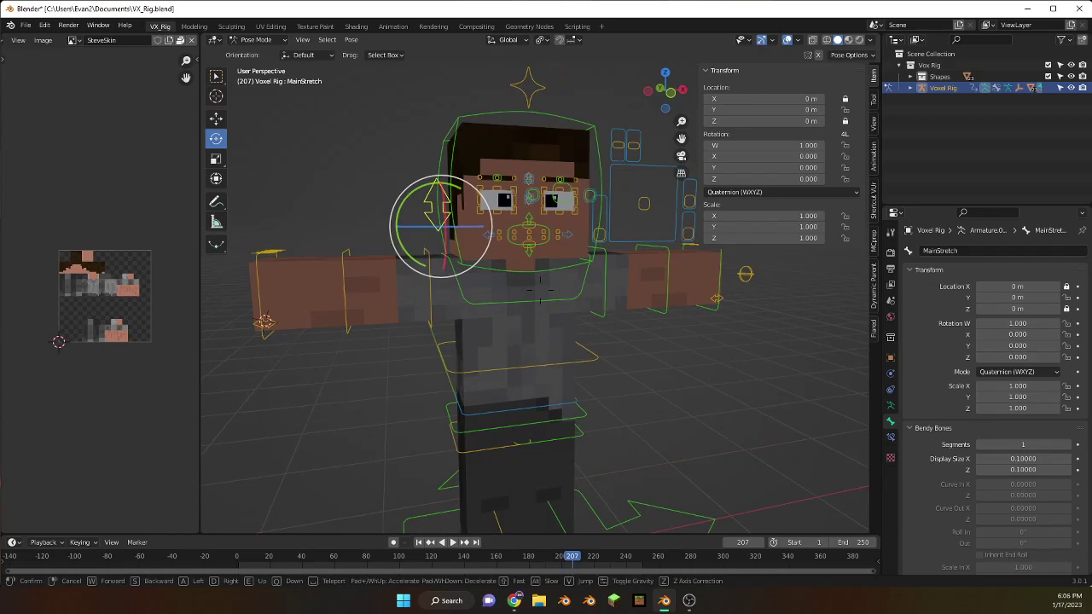
{"action": "left_click", "coordinate": [595, 286]}
{"action": "key", "text": "ctrl+z"}
{"action": "middle_click_drag", "start_coordinate": [595, 286], "coordinate": [481, 239]}
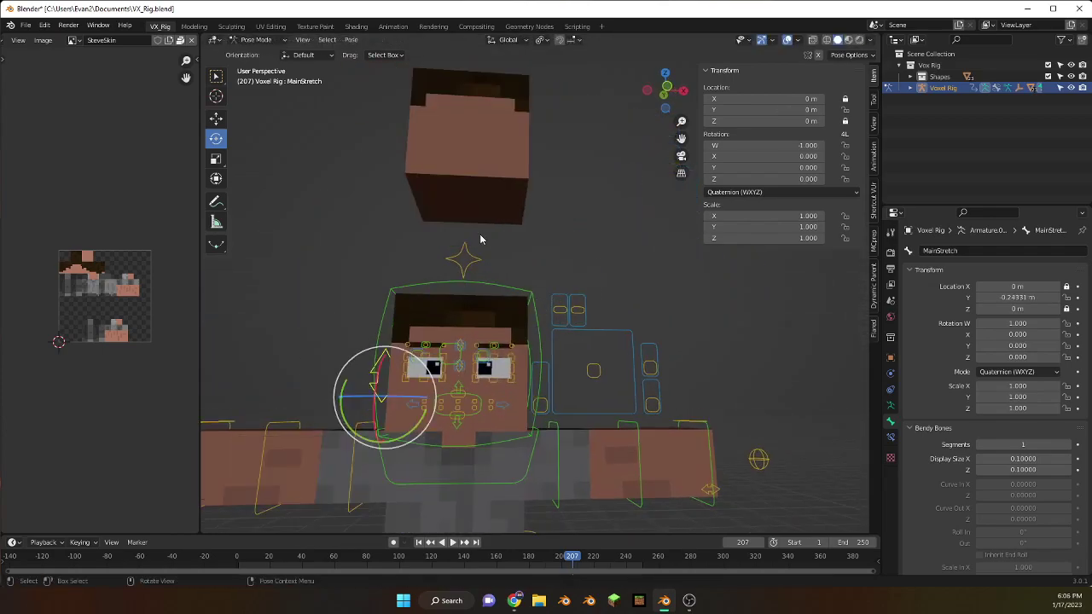
Step: Open the mouth by moving the mouth control about 0.09 m down inside the square beside the head
{"action": "left_click", "coordinate": [593, 367]}
{"action": "key", "text": "g"}
{"action": "left_click", "coordinate": [594, 384]}
{"action": "key", "text": "shift+grave"}
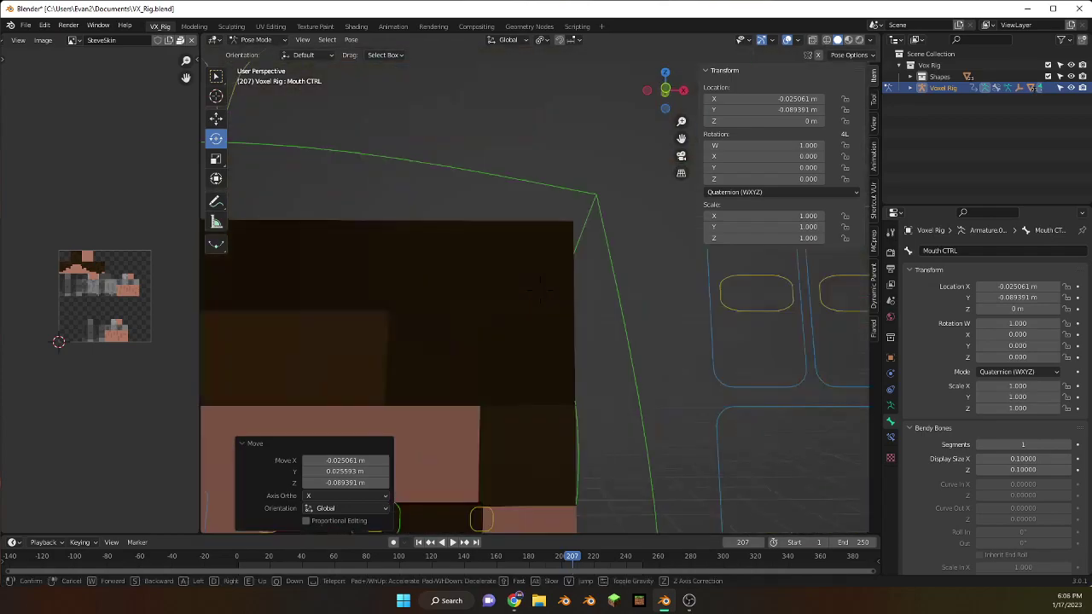
{"action": "left_click", "coordinate": [540, 290]}
Step: Change the mouth shape by raising the mouth type slider beside the face about 0.12 m
{"action": "left_click", "coordinate": [623, 341]}
{"action": "scroll", "coordinate": [623, 341], "scroll_direction": "down", "scroll_amount": 3}
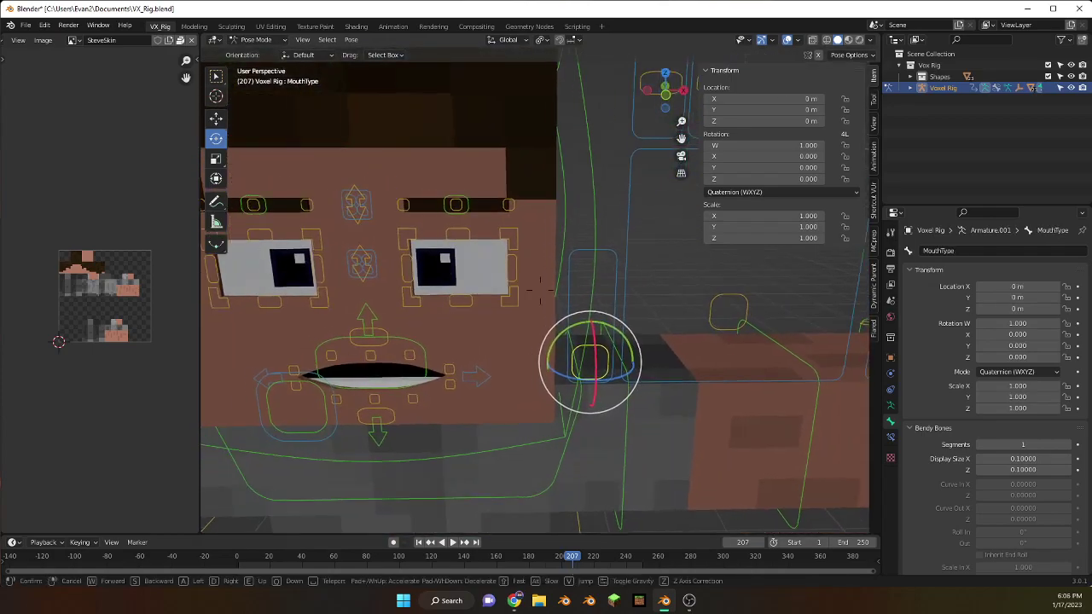
{"action": "middle_click_drag", "start_coordinate": [623, 341], "coordinate": [546, 252]}
{"action": "key", "text": "g"}
{"action": "left_click", "coordinate": [550, 262]}
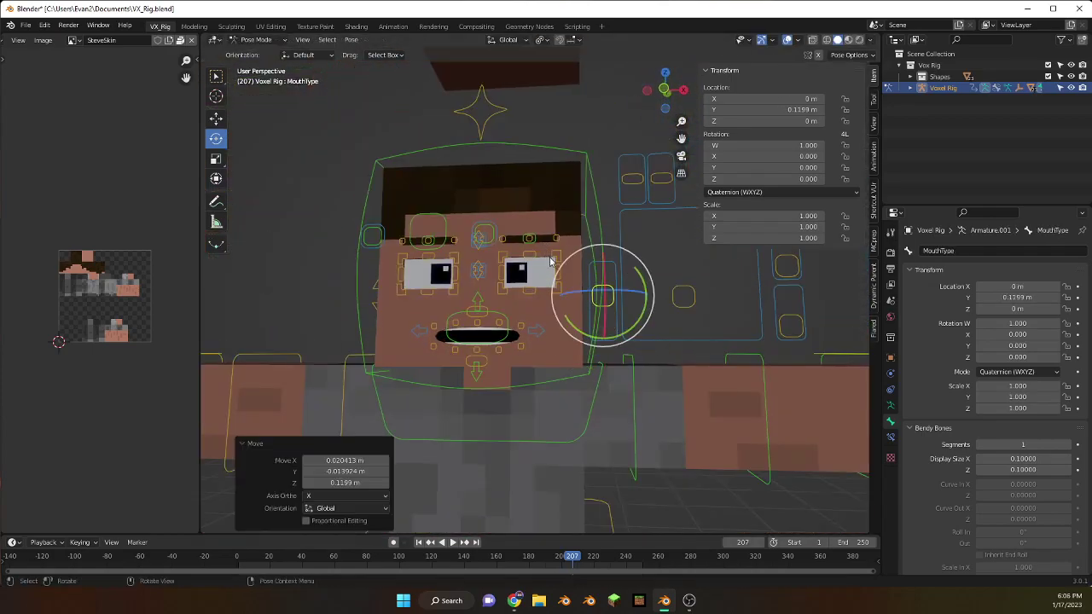
Step: Reshape the mouth by moving the mouth control about 0.03 m sideways and 0.06 m down inside its square
{"action": "left_click", "coordinate": [683, 296]}
{"action": "key", "text": "g"}
{"action": "left_click", "coordinate": [785, 414]}
{"action": "key", "text": "g"}
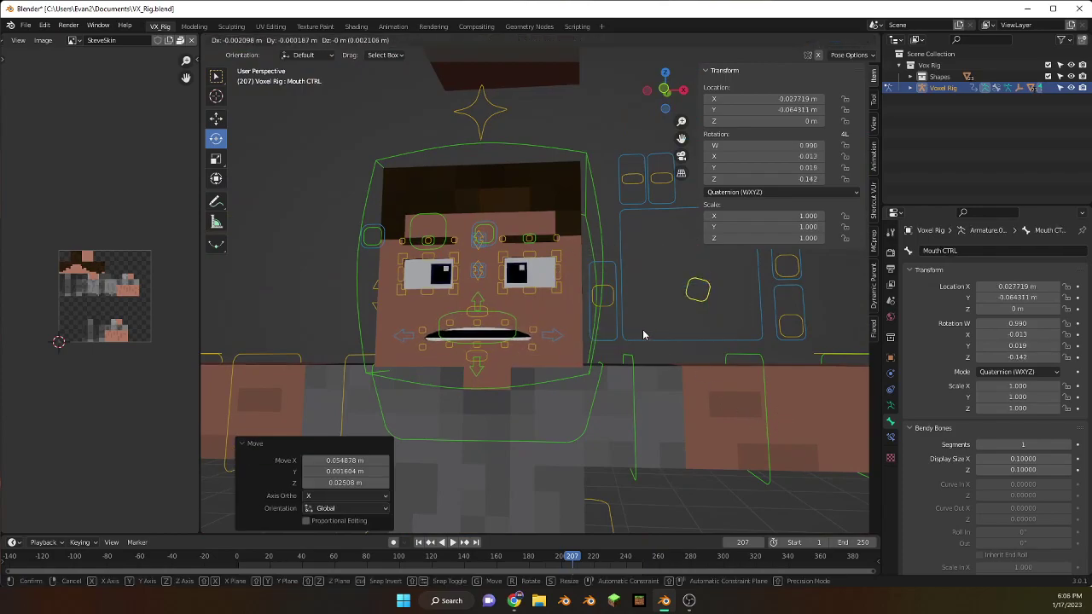
Step: Return the mouth control and the mouth type slider beside the face to their rest positions
{"action": "left_click", "coordinate": [602, 287]}
{"action": "left_click", "coordinate": [603, 290]}
{"action": "left_click", "coordinate": [693, 286]}
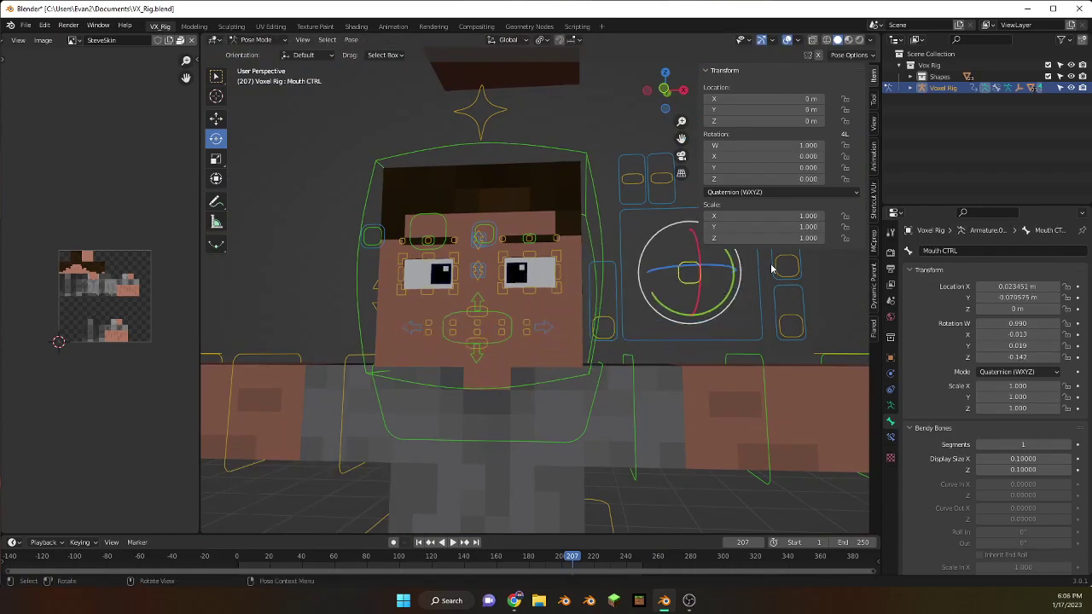
{"action": "key", "text": "g"}
{"action": "left_click", "coordinate": [693, 286]}
{"action": "key", "text": "ctrl+z"}
Step: Raise the IK Right slider beside the head to switch the right arm to inverse kinematics
{"action": "left_click", "coordinate": [793, 303]}
{"action": "scroll", "coordinate": [794, 303], "scroll_direction": "down", "scroll_amount": 3}
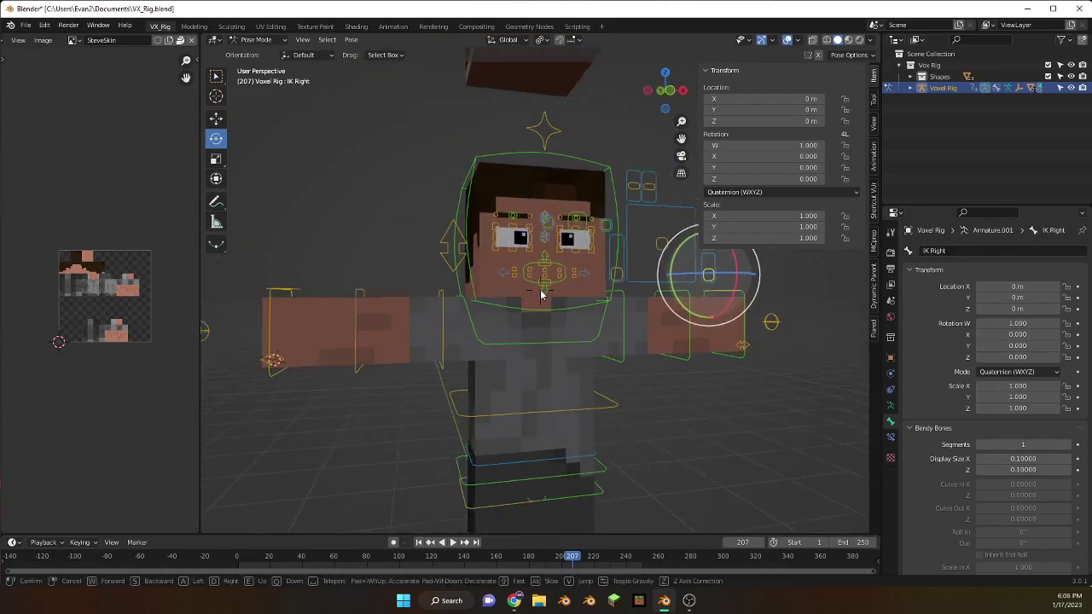
{"action": "key", "text": "g"}
{"action": "left_click", "coordinate": [693, 246]}
Step: Try posing the right arm by moving its IK hand control, and take back the movement
{"action": "left_click", "coordinate": [750, 318]}
{"action": "key", "text": "g"}
{"action": "key", "text": "shift+grave"}
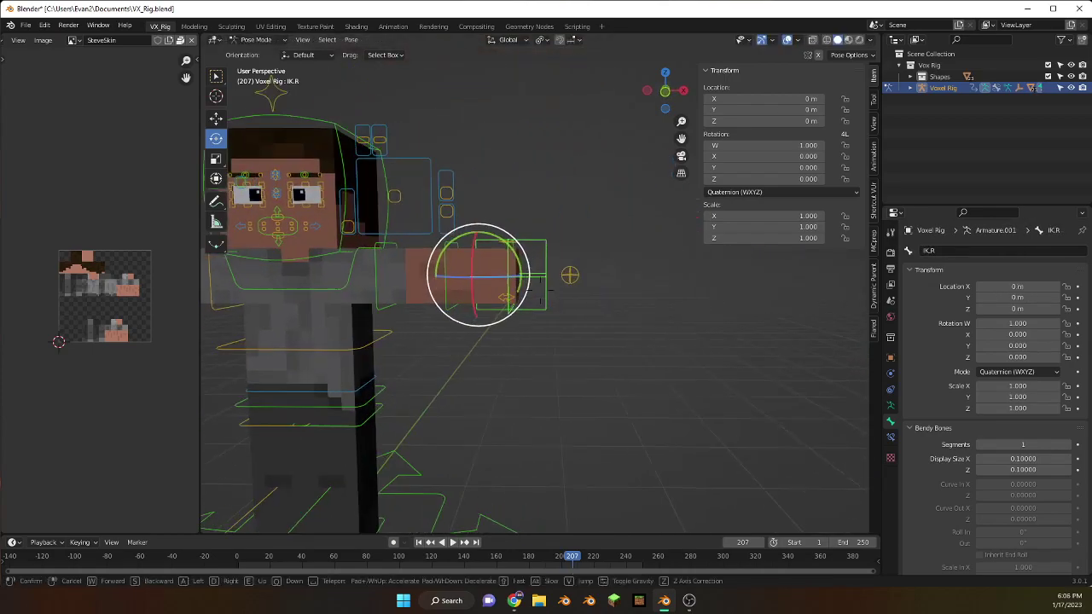
{"action": "key", "text": "Escape"}
{"action": "key", "text": "g"}
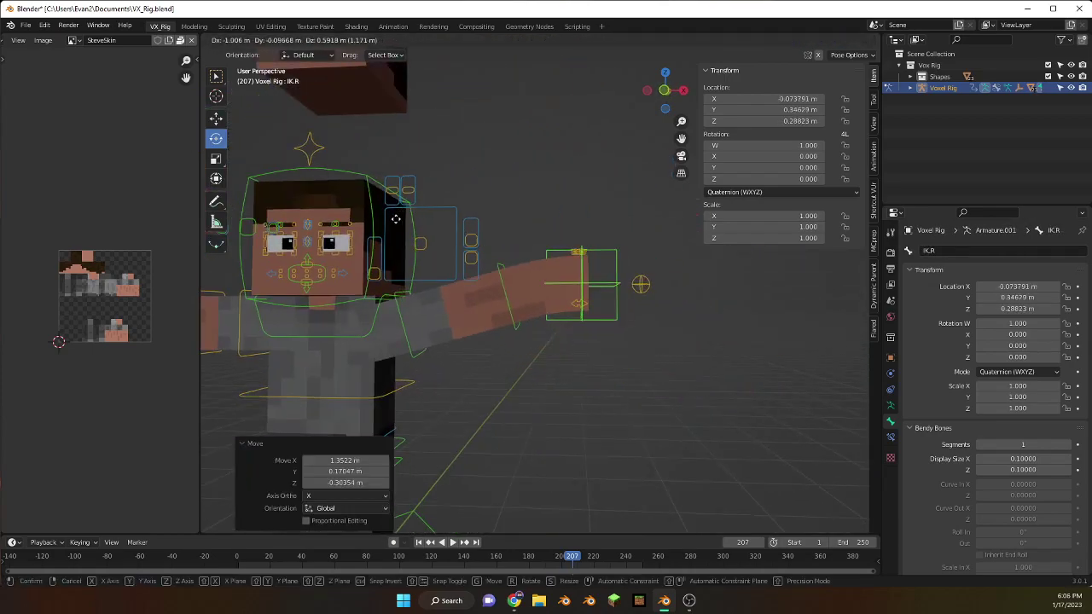
{"action": "key", "text": "Escape"}
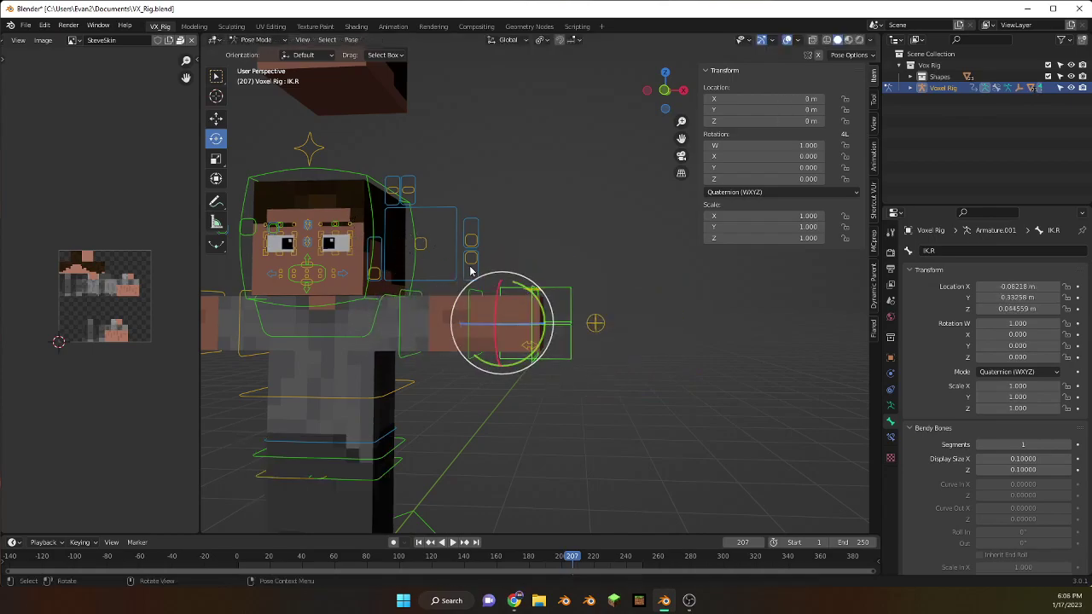
Step: Select the star-shaped CUSTOM control above the head, try its Alex Arms property, and undo the property and wrist changes
{"action": "left_click", "coordinate": [312, 135]}
{"action": "middle_click_drag", "start_coordinate": [312, 134], "coordinate": [478, 256]}
{"action": "scroll", "coordinate": [512, 273], "scroll_direction": "up", "scroll_amount": 6}
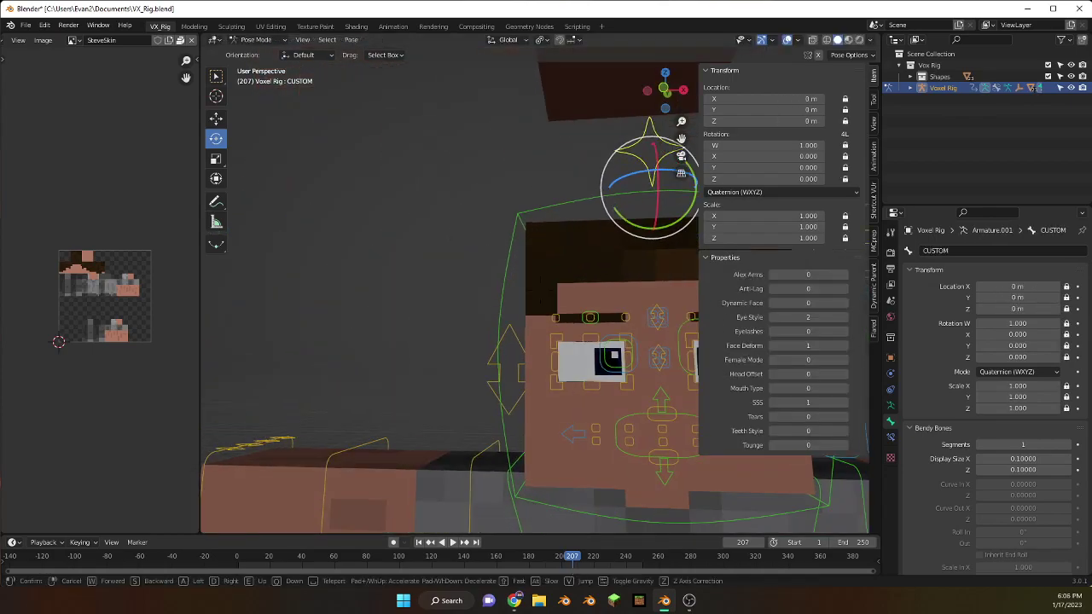
{"action": "scroll", "coordinate": [559, 282], "scroll_direction": "down", "scroll_amount": 5}
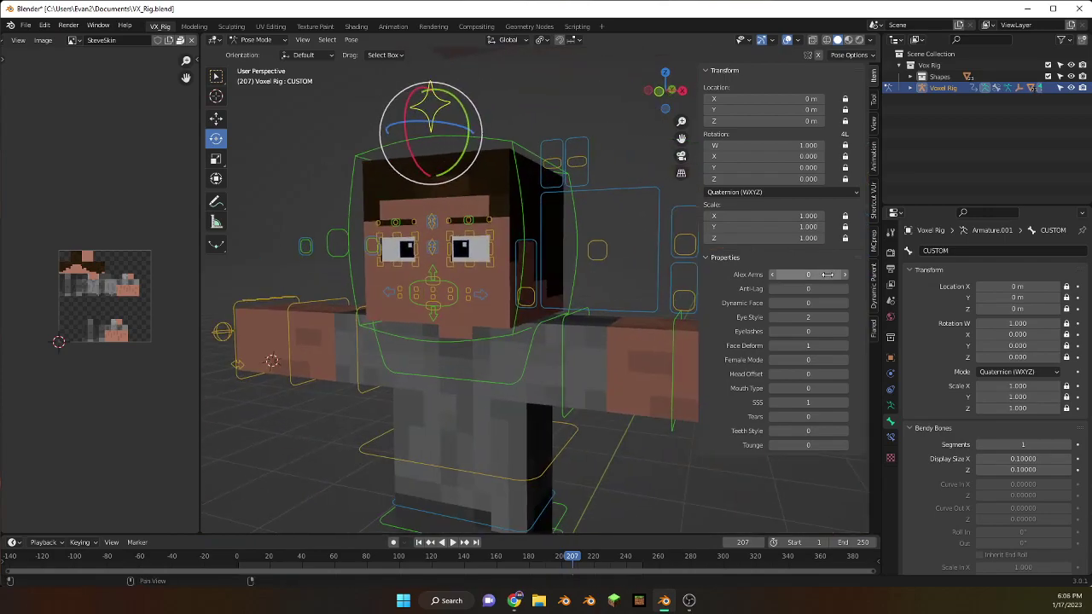
{"action": "left_click", "coordinate": [844, 274]}
{"action": "middle_click_drag", "start_coordinate": [453, 312], "coordinate": [565, 259]}
{"action": "key", "text": "ctrl+z"}
{"action": "key", "text": "ctrl+z"}
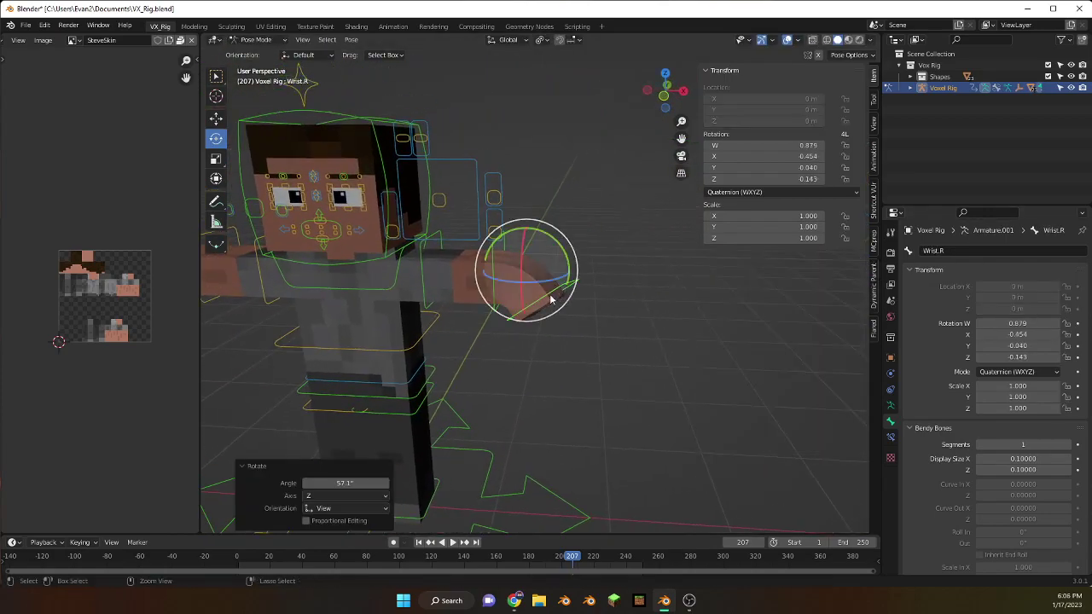
{"action": "key", "text": "ctrl+shift+z"}
Step: Set the CUSTOM control's Dynamic Face property to 1 and bring the face into close view
{"action": "key", "text": "shift+grave"}
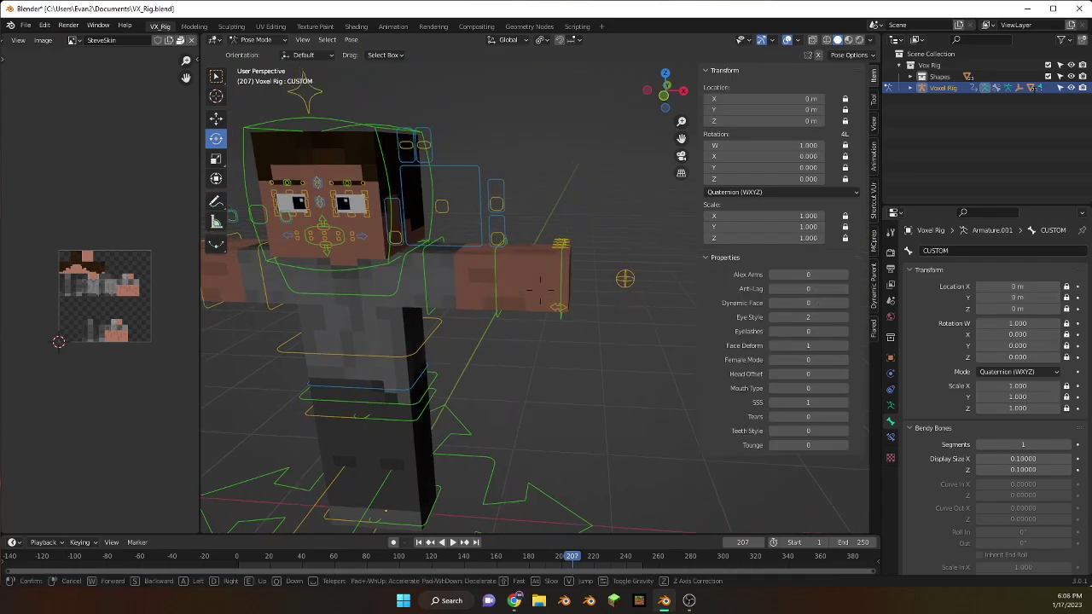
{"action": "key", "text": "w"}
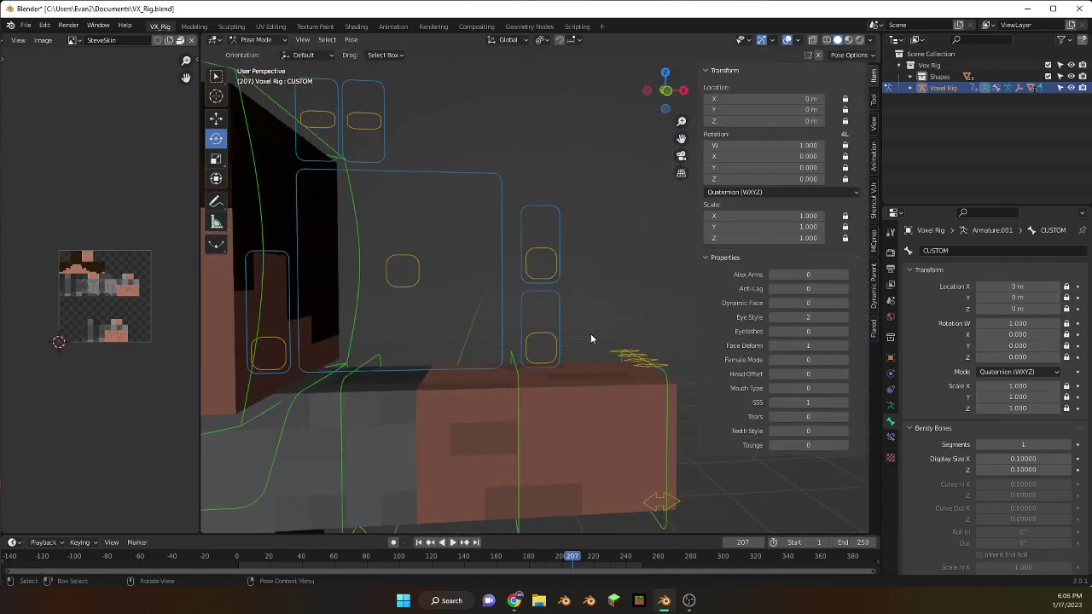
{"action": "key", "text": "s"}
{"action": "key", "text": "shift+grave"}
{"action": "key", "text": "w"}
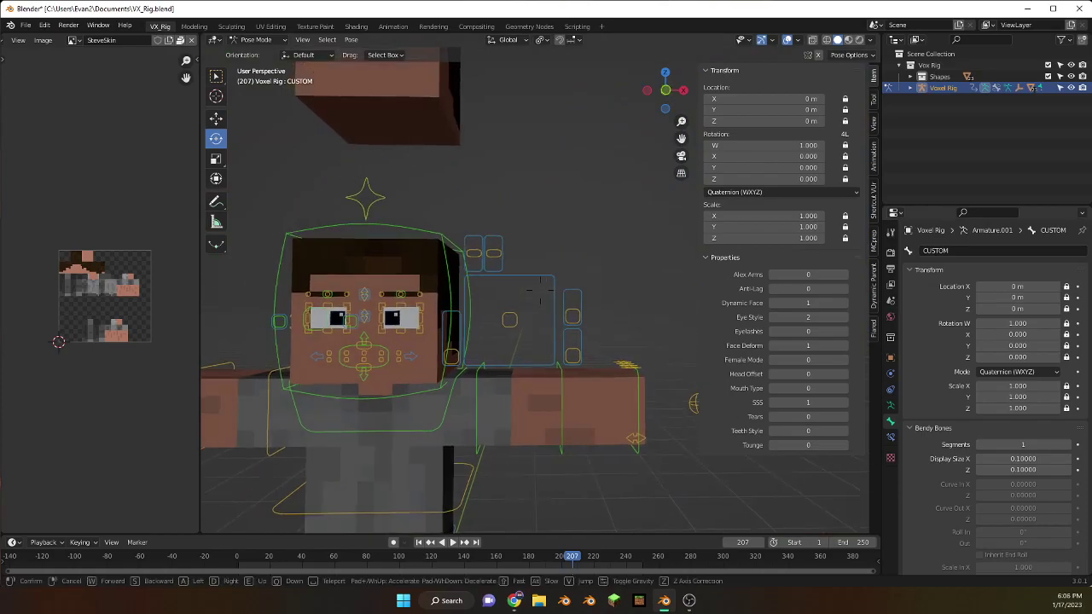
{"action": "left_click", "coordinate": [660, 312]}
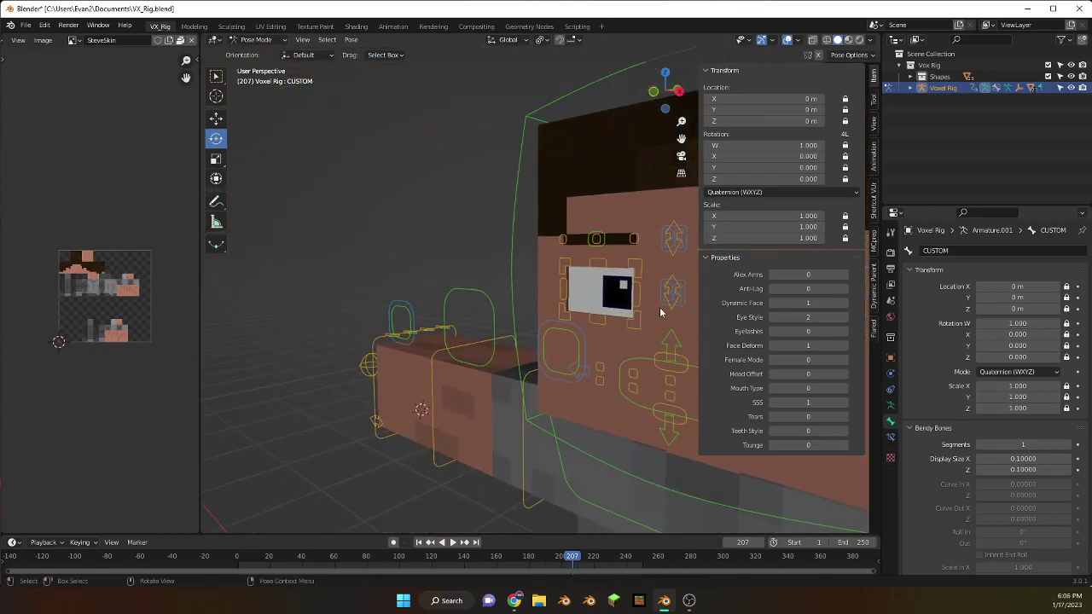
Step: Move the Eye Controllers control around in front of the face to test the dynamic face with a downward gaze
{"action": "middle_click_drag", "start_coordinate": [495, 290], "coordinate": [418, 282]}
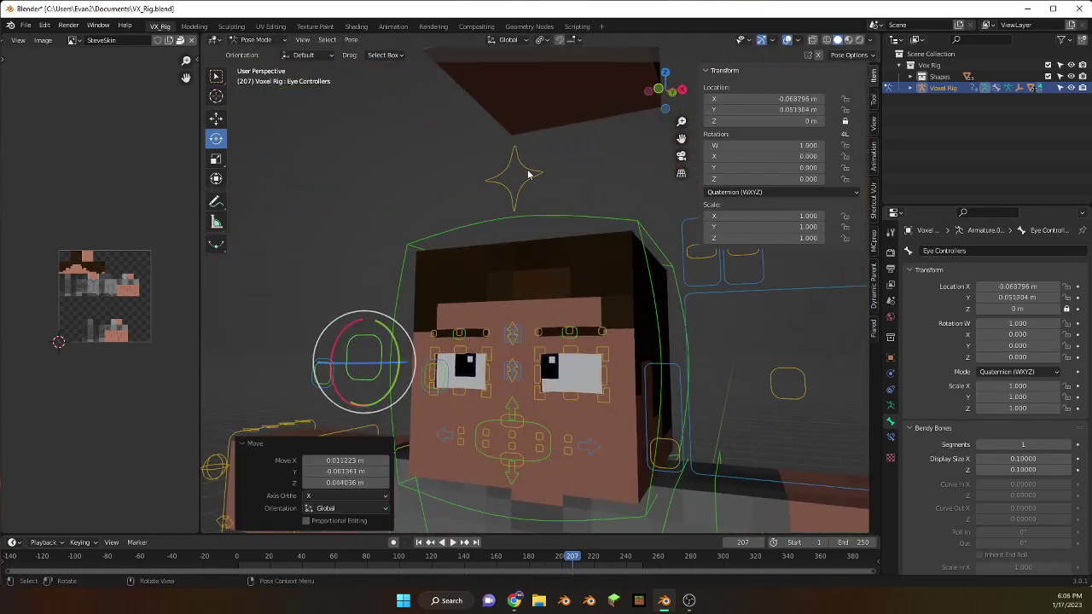
{"action": "left_click", "coordinate": [517, 258]}
{"action": "left_click", "coordinate": [363, 357]}
{"action": "key", "text": "g"}
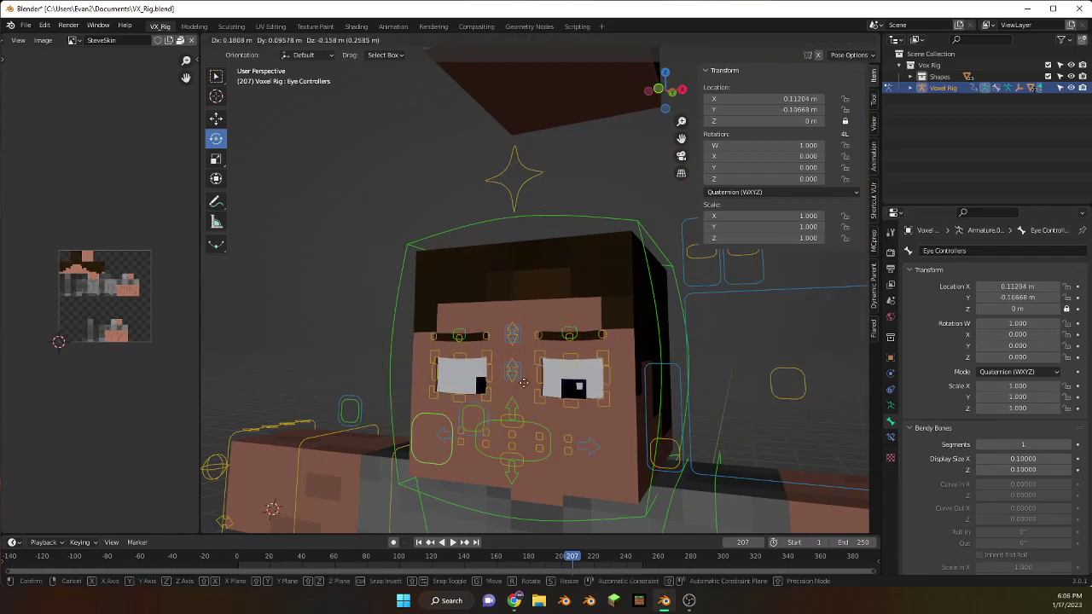
{"action": "left_click", "coordinate": [531, 447]}
Step: Set Dynamic Face back to 0 and undo the eye control movements
{"action": "left_click", "coordinate": [514, 178]}
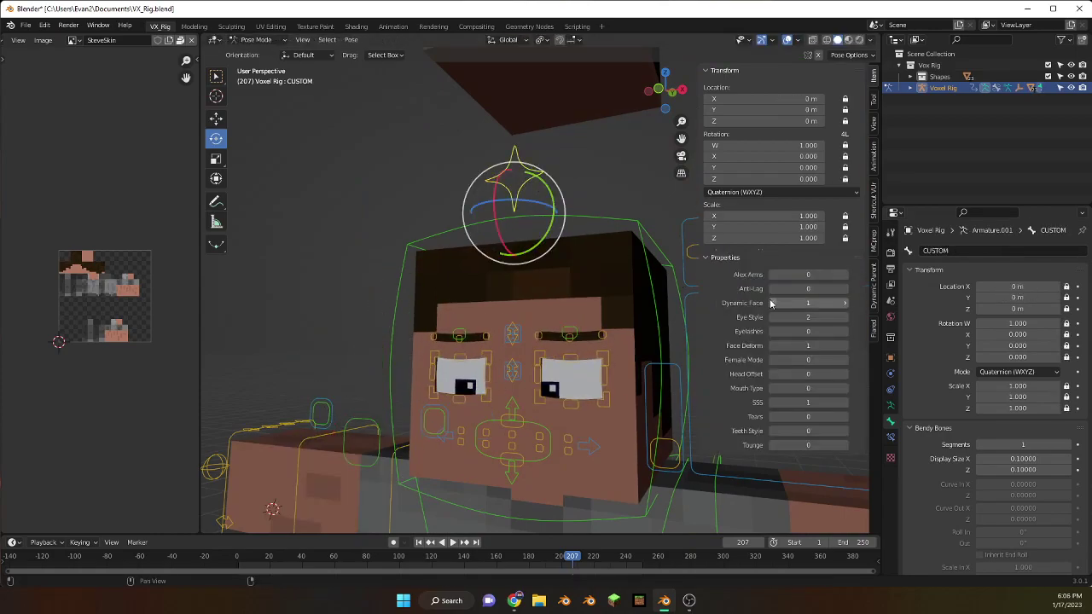
{"action": "left_click", "coordinate": [368, 428]}
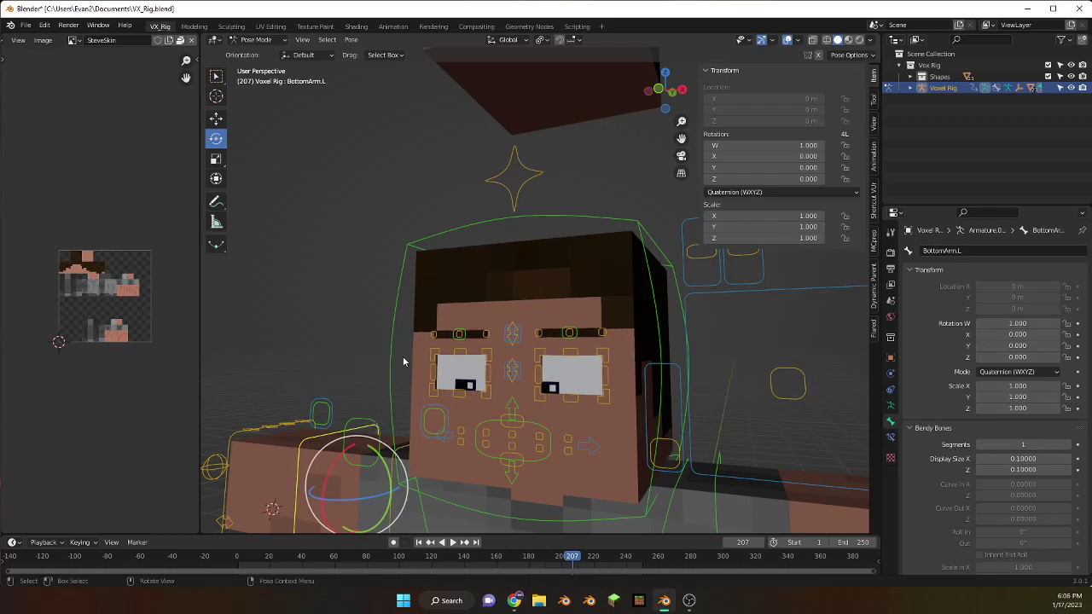
{"action": "key", "text": "ctrl+z"}
{"action": "key", "text": "ctrl+z"}
{"action": "key", "text": "ctrl+z"}
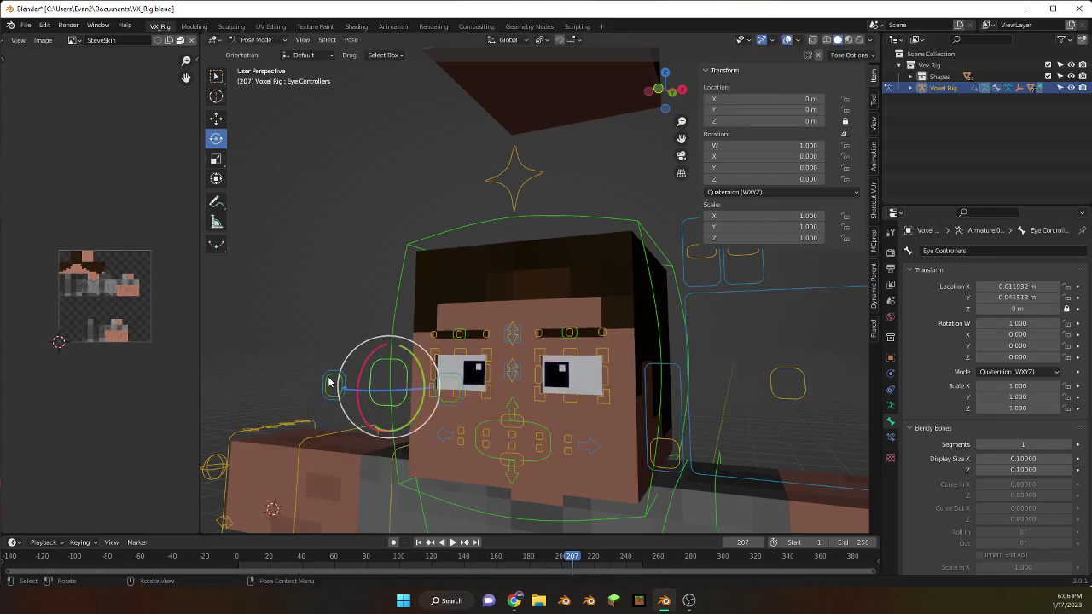
Step: Select the star-shaped CUSTOM control above the head and set its Eyelashes property to 1
{"action": "left_click", "coordinate": [516, 167]}
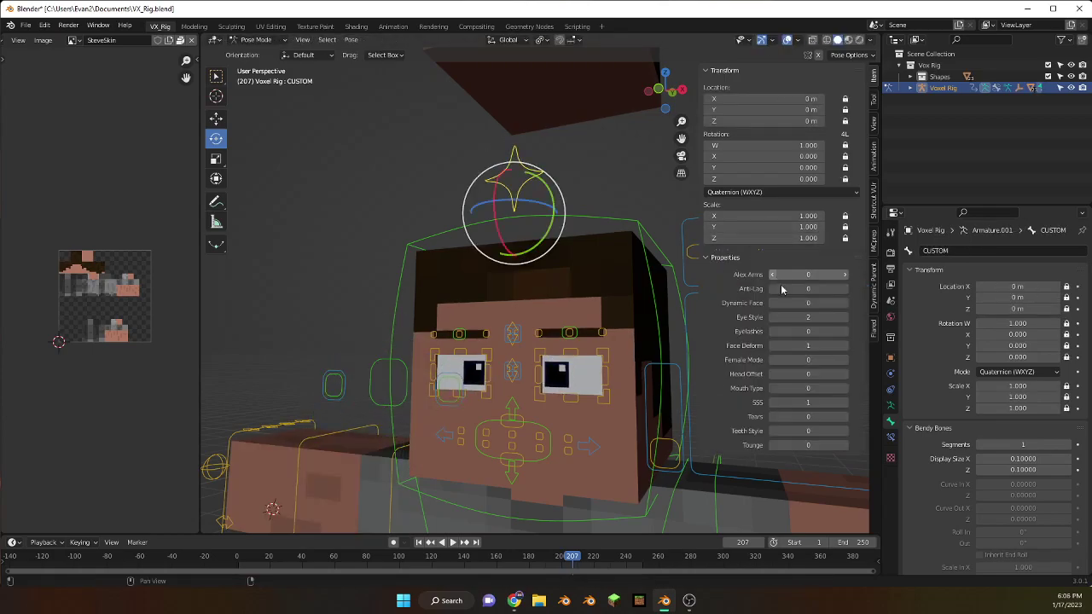
{"action": "key", "text": "shift+grave"}
{"action": "key", "text": "w"}
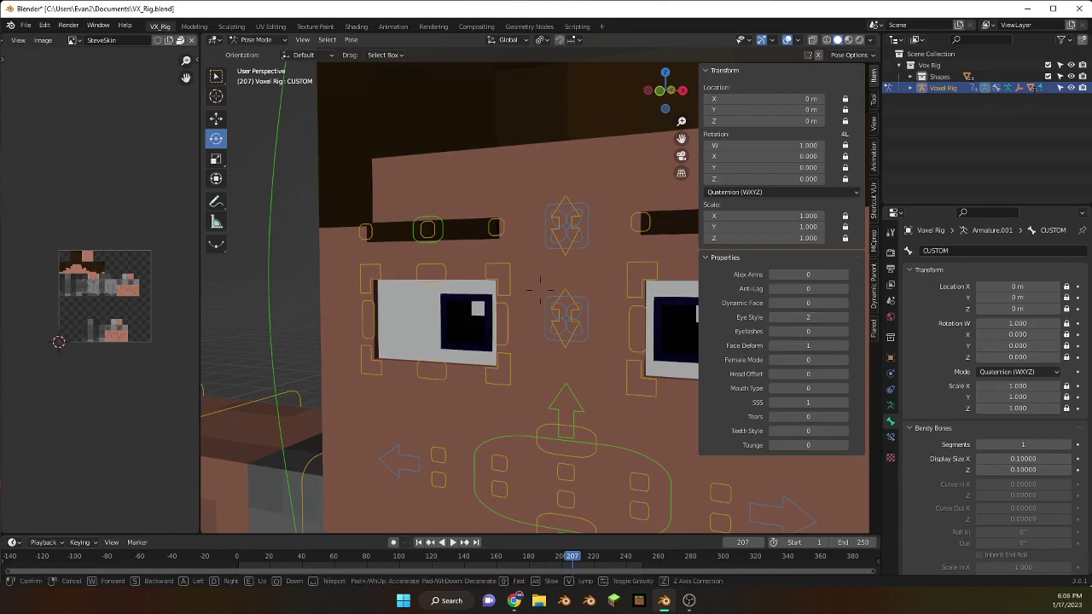
{"action": "key", "text": "s"}
{"action": "key", "text": "w"}
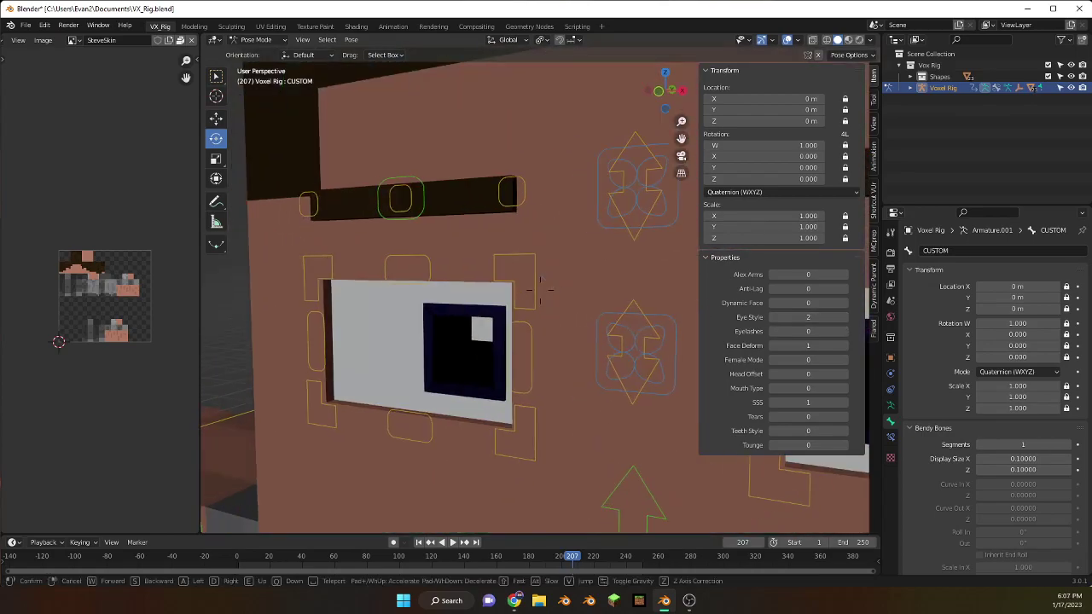
{"action": "left_click", "coordinate": [636, 318]}
{"action": "left_click_drag", "start_coordinate": [778, 331], "coordinate": [794, 331]}
Step: Try raising one eye's middle upper eyelid control about 0.04 m with the eyelashes on, and return Eyelashes to 0
{"action": "key", "text": "shift+grave"}
{"action": "key", "text": "s"}
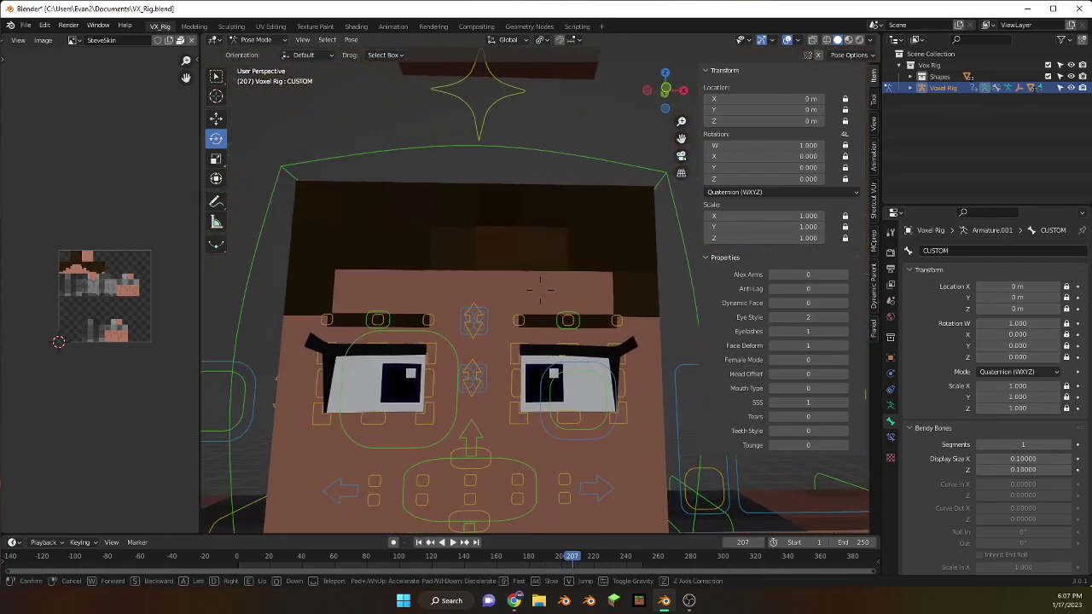
{"action": "left_click", "coordinate": [627, 299]}
{"action": "middle_click_drag", "start_coordinate": [543, 287], "coordinate": [546, 256]}
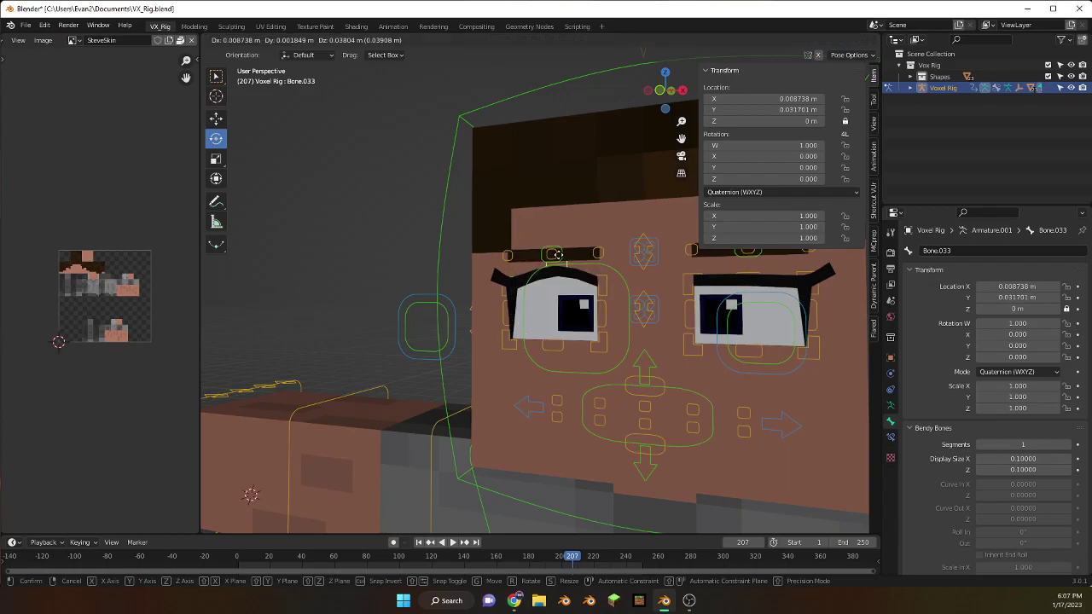
{"action": "scroll", "coordinate": [550, 273], "scroll_direction": "down", "scroll_amount": 4}
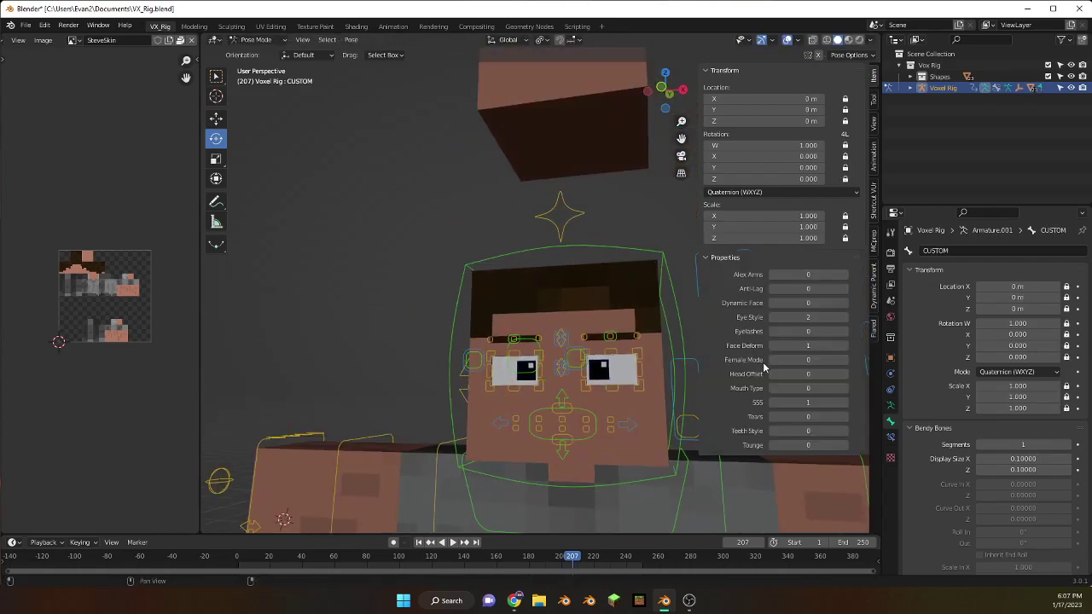
Step: Try moving the Blink Left slider beside the head up about 0.04 m, and cancel the movement
{"action": "key", "text": "w"}
{"action": "left_click", "coordinate": [780, 320]}
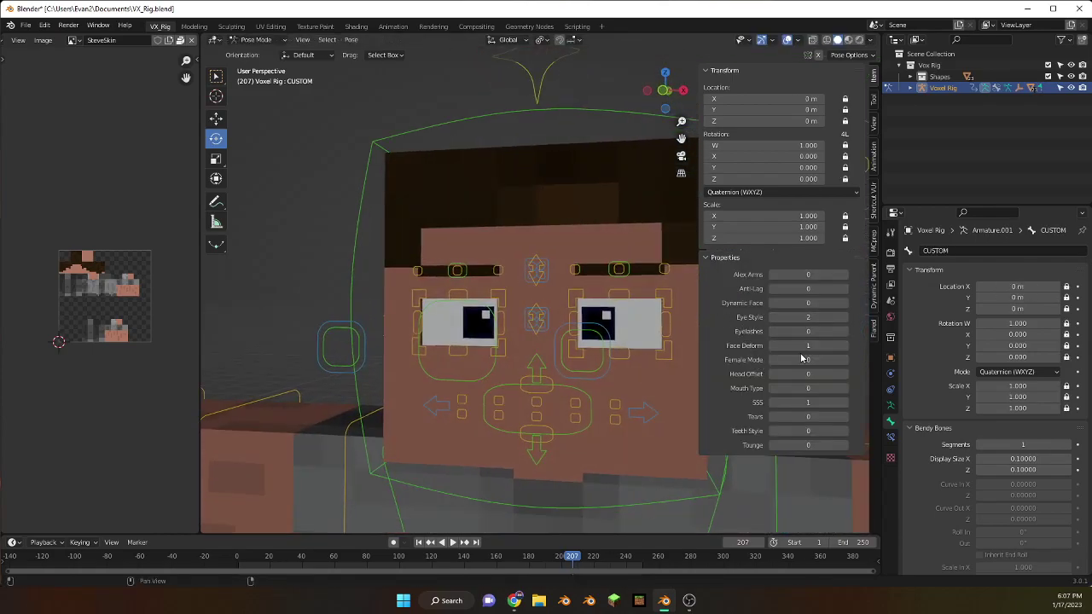
{"action": "key", "text": "s"}
{"action": "left_click", "coordinate": [774, 363]}
{"action": "middle_click_drag", "start_coordinate": [793, 364], "coordinate": [774, 364], "text": "shift"}
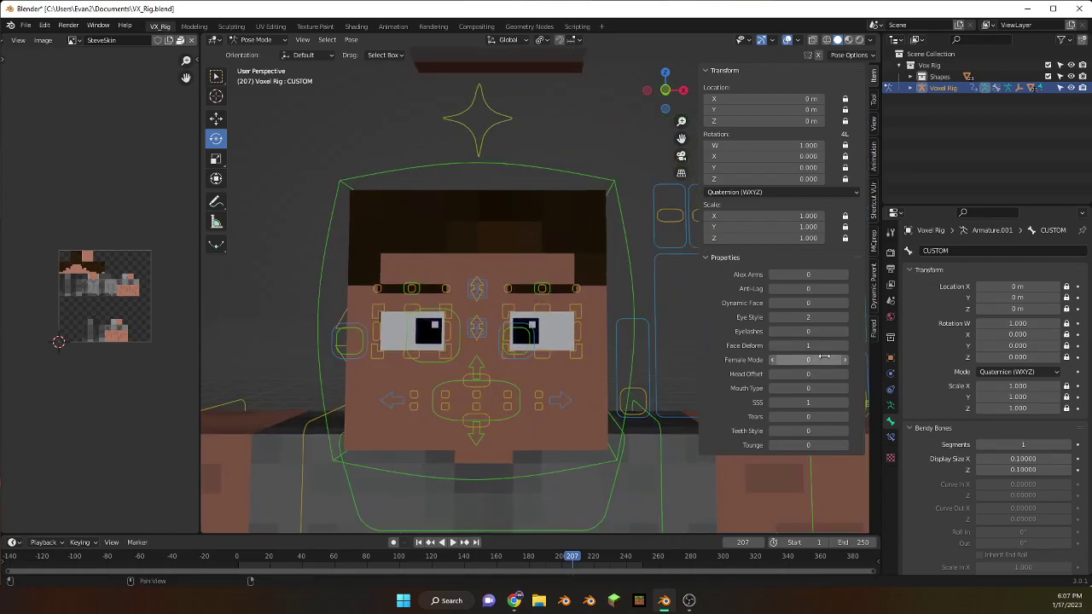
{"action": "middle_click_drag", "start_coordinate": [664, 316], "coordinate": [648, 249]}
{"action": "left_click", "coordinate": [649, 249]}
{"action": "key", "text": "g"}
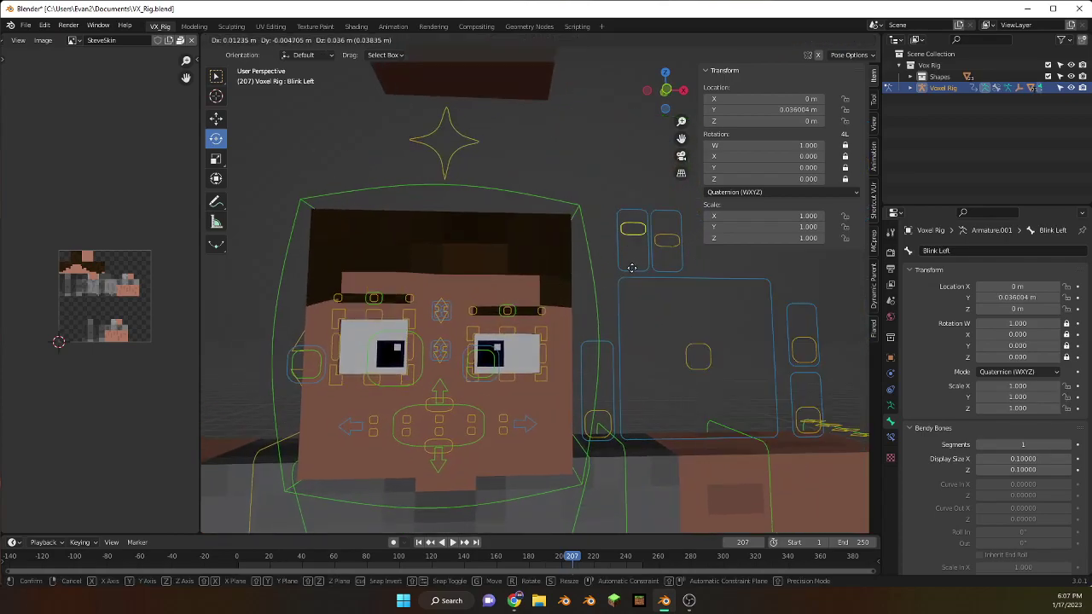
{"action": "right_click", "coordinate": [621, 188]}
Step: Try the CUSTOM control's Female Mode property at 1 on the full body, and set it back to 0
{"action": "left_click", "coordinate": [691, 303]}
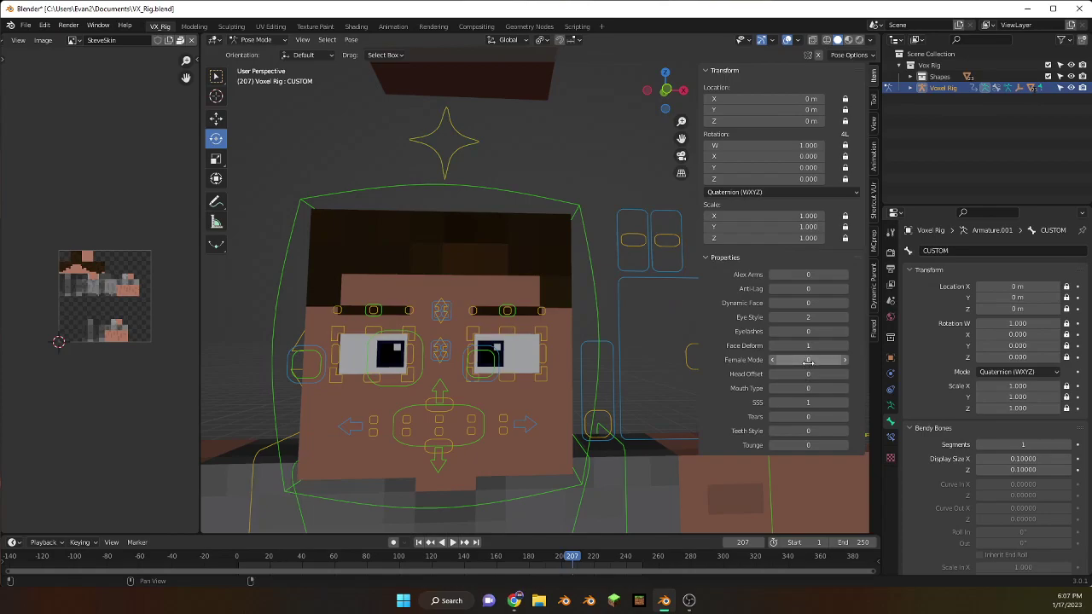
{"action": "key", "text": "s"}
{"action": "left_click", "coordinate": [716, 259]}
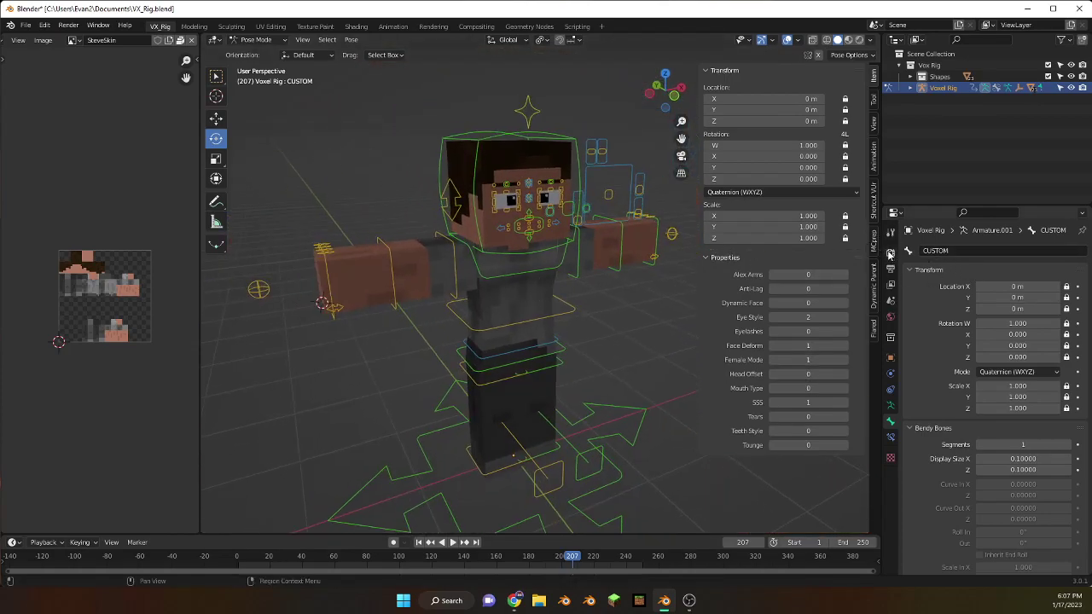
{"action": "left_click", "coordinate": [772, 274]}
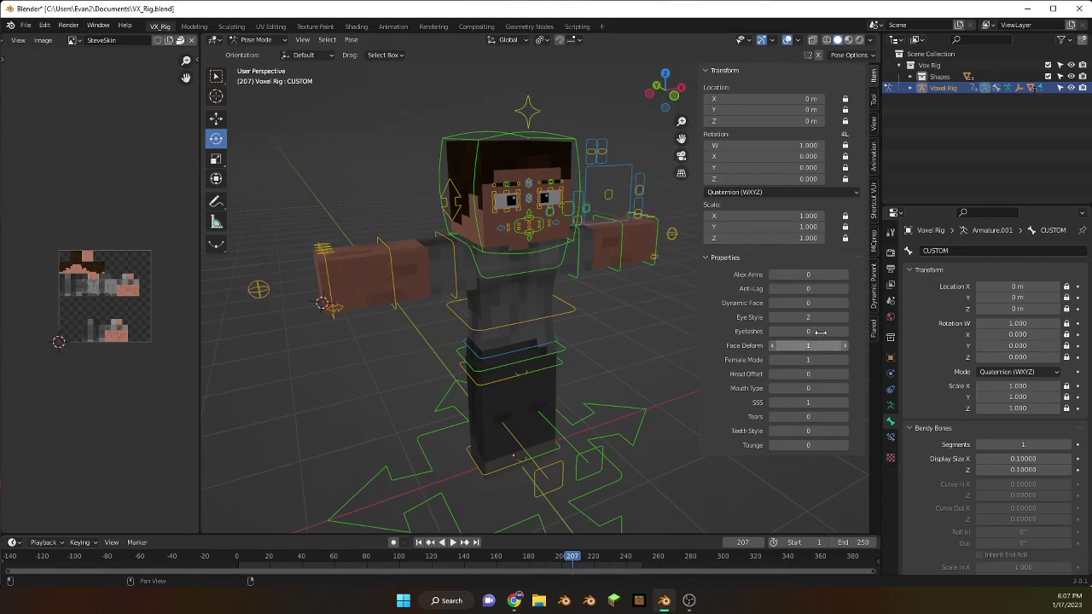
Step: Open the mouth by moving the mouth control about 0.07 m inward and 0.09 m down inside its square
{"action": "key", "text": "shift+grave"}
{"action": "key", "text": "w"}
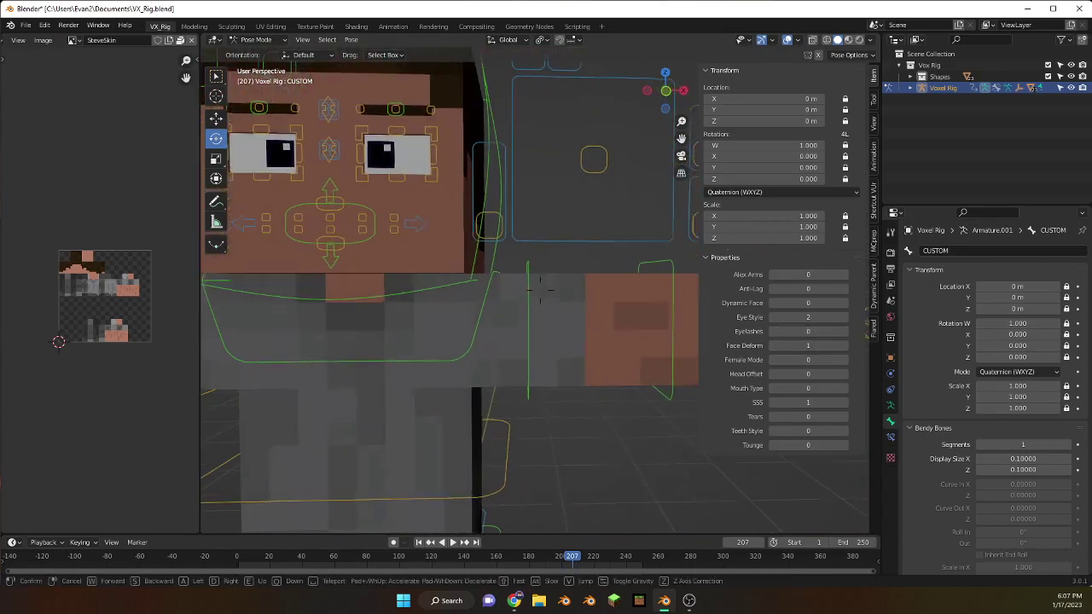
{"action": "left_click", "coordinate": [434, 330]}
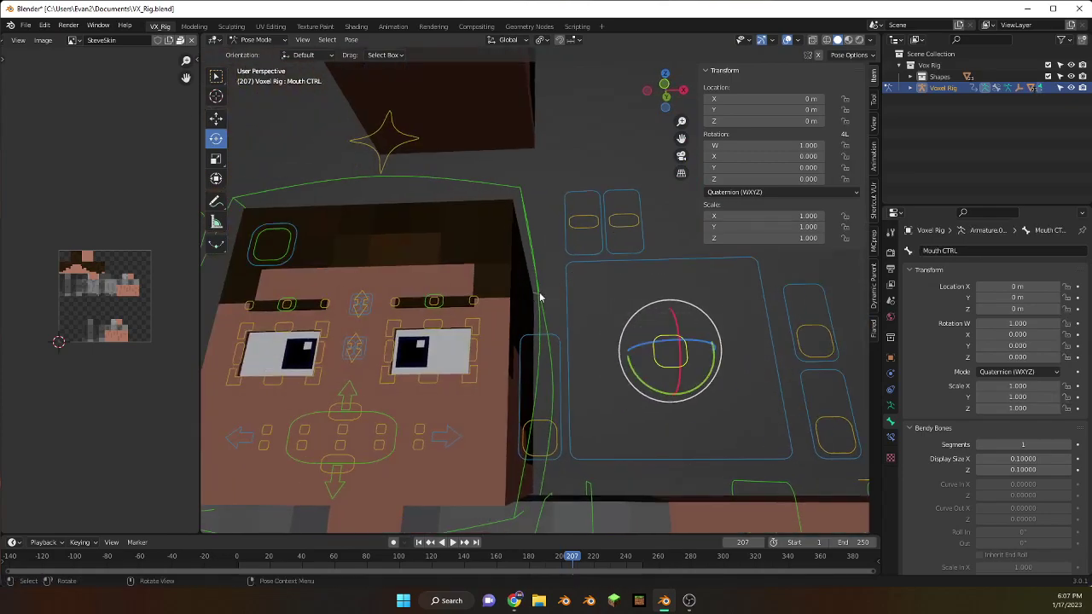
{"action": "key", "text": "g"}
{"action": "left_click", "coordinate": [478, 247]}
{"action": "key", "text": "s"}
{"action": "left_click", "coordinate": [540, 174]}
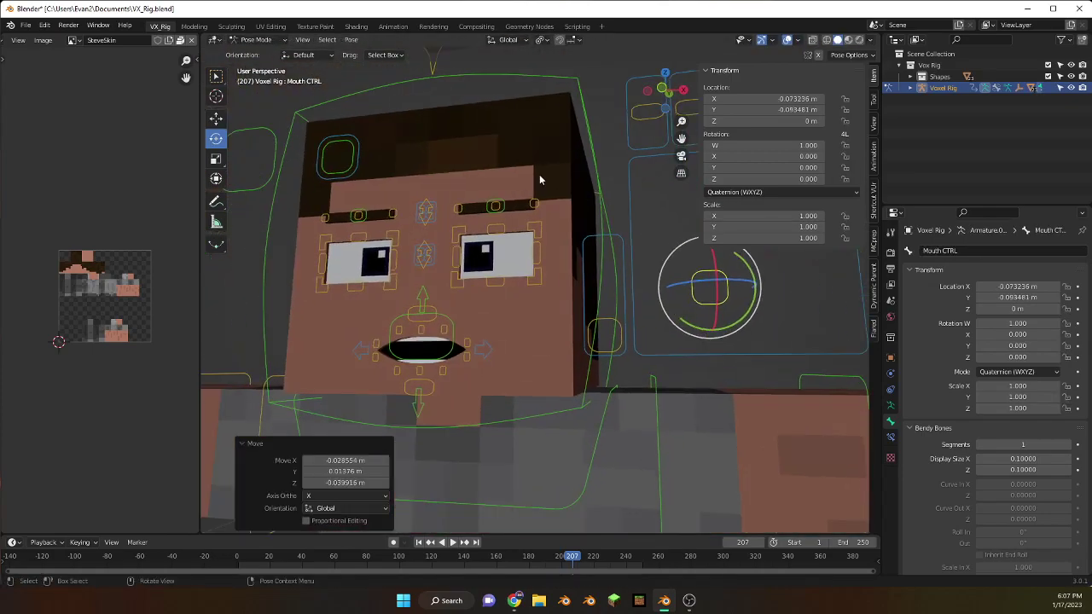
Step: Select the star-shaped CUSTOM control above the head and set its Mouth Type property to 1
{"action": "left_click", "coordinate": [438, 75]}
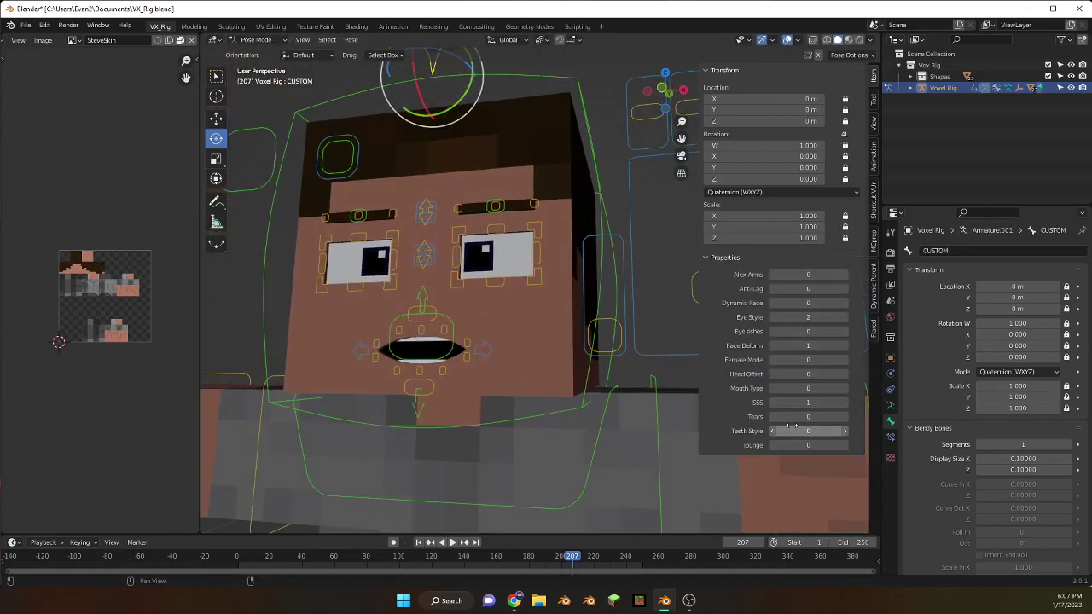
{"action": "left_click_drag", "start_coordinate": [794, 388], "coordinate": [819, 389]}
{"action": "middle_click_drag", "start_coordinate": [580, 365], "coordinate": [556, 285]}
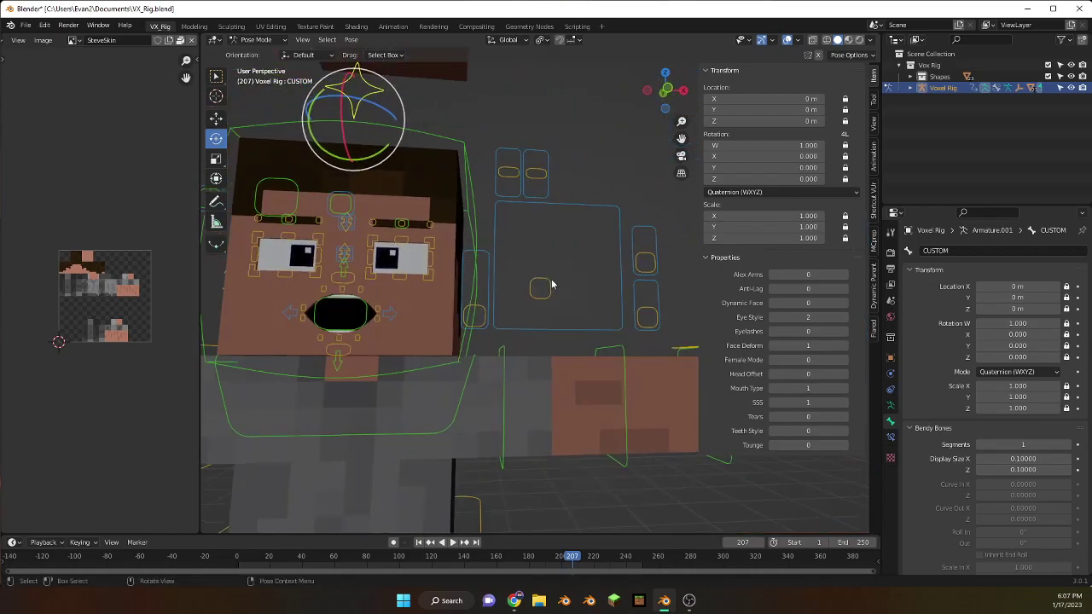
Step: Try mouth shapes by moving the mouth control inside its square and rotating it by about 23° and about 10°
{"action": "left_click", "coordinate": [533, 283]}
{"action": "key", "text": "g"}
{"action": "left_click", "coordinate": [623, 315]}
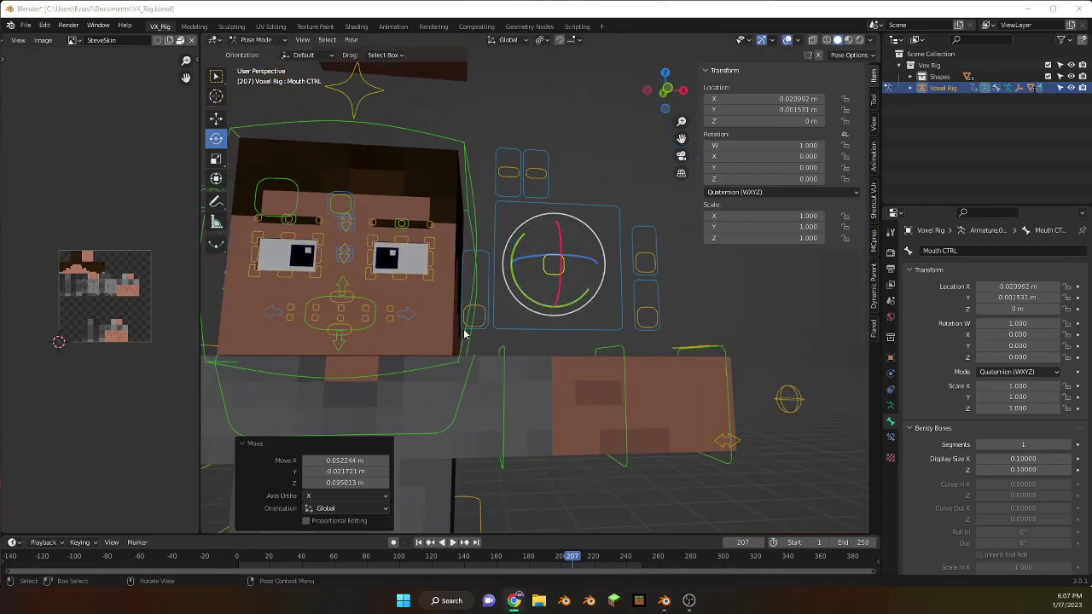
{"action": "key", "text": "r"}
{"action": "left_click", "coordinate": [639, 398]}
{"action": "key", "text": "r"}
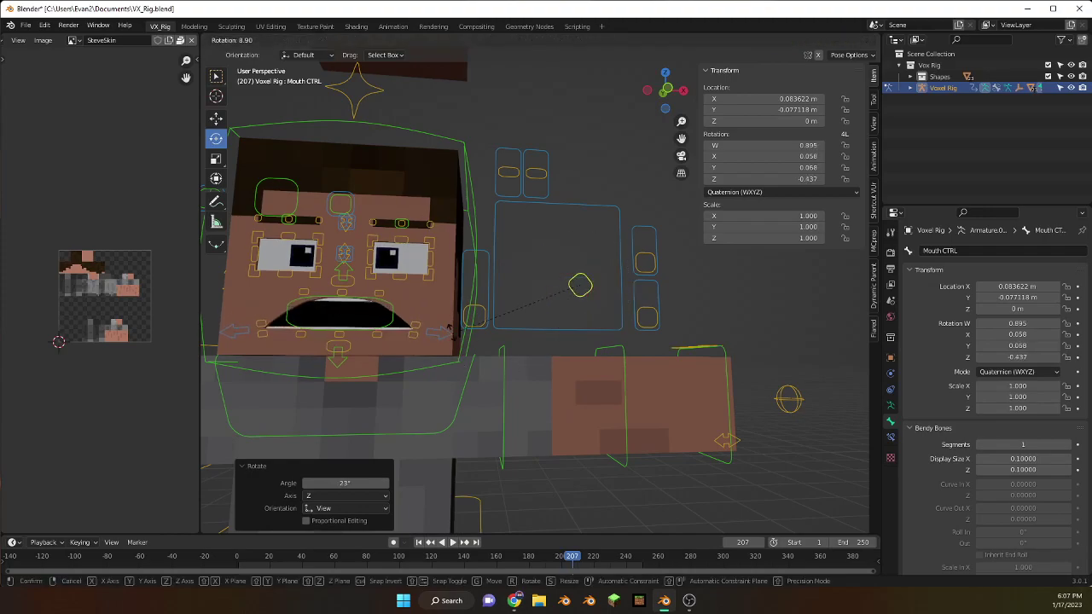
{"action": "left_click", "coordinate": [450, 328]}
{"action": "key", "text": "g"}
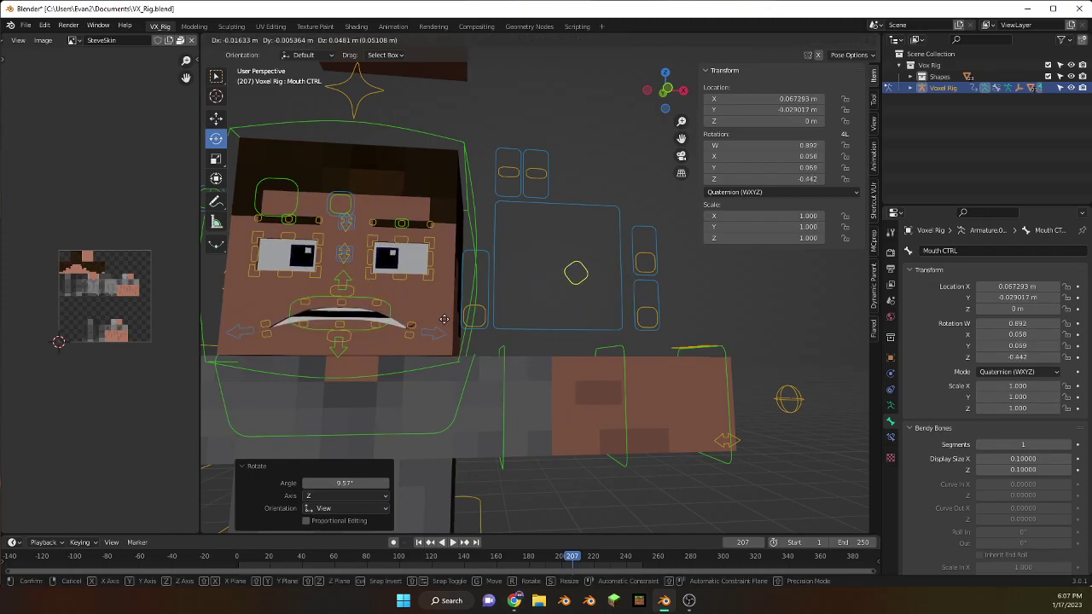
{"action": "left_click", "coordinate": [444, 314]}
Step: Clear the mouth control's location and rotation, and set the CUSTOM control's Mouth Type property to 0
{"action": "key", "text": "alt+g"}
{"action": "key", "text": "alt+r"}
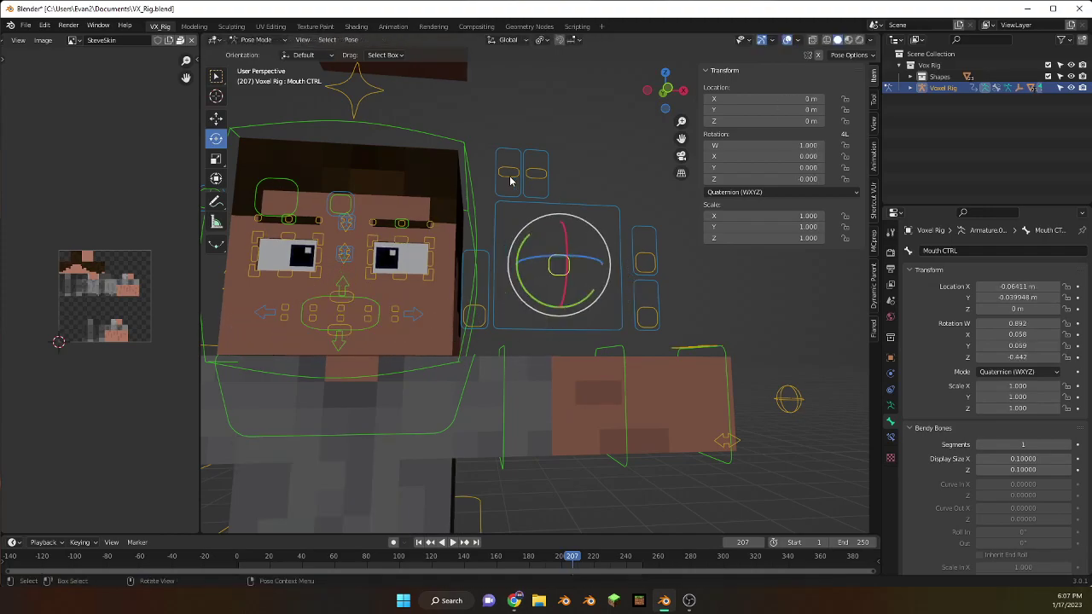
{"action": "left_click", "coordinate": [329, 92]}
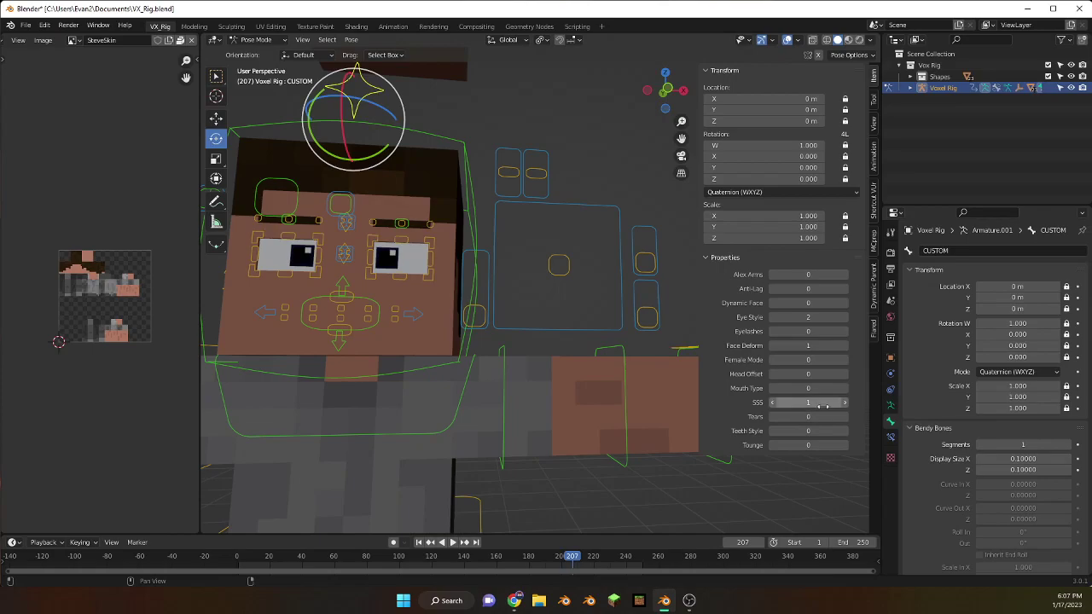
Step: Show the rig in Material Preview shading with the overlays hidden, and view the face up close
{"action": "left_click", "coordinate": [847, 40]}
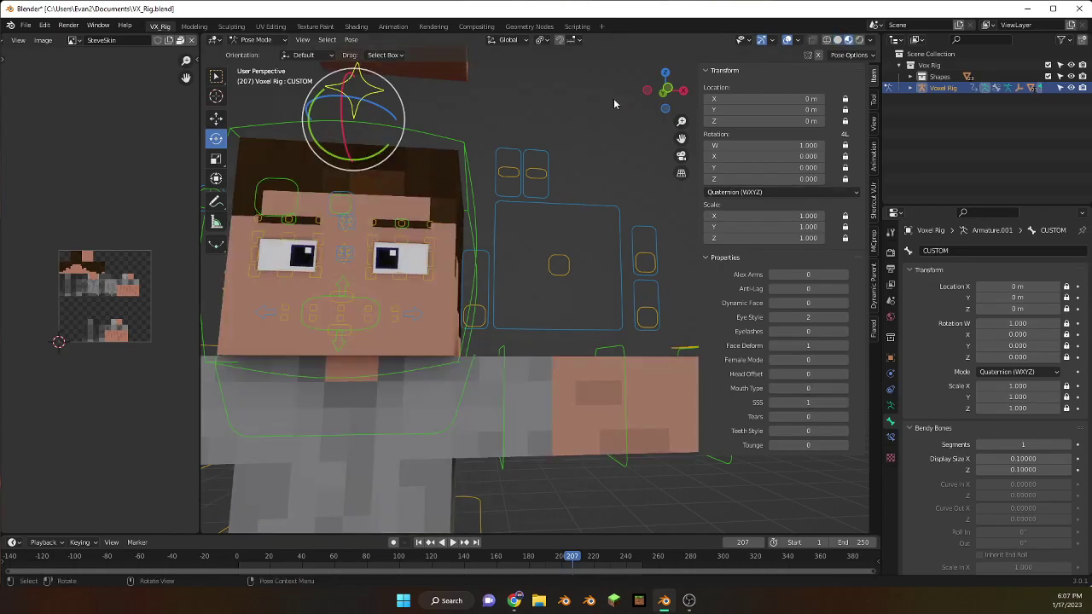
{"action": "left_click", "coordinate": [786, 40]}
{"action": "key", "text": "shift+grave"}
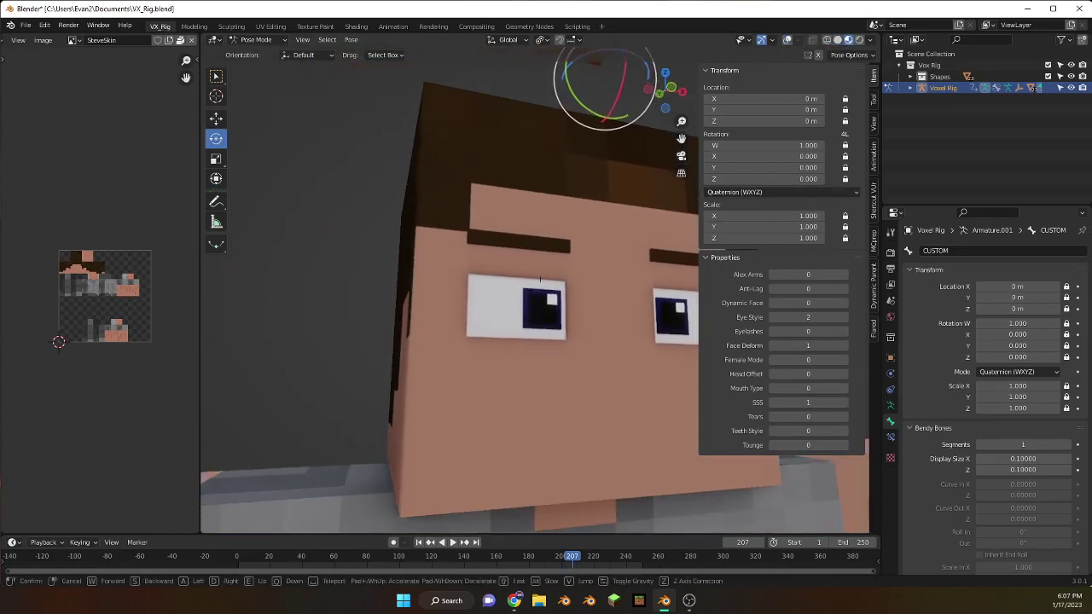
{"action": "key", "text": "w"}
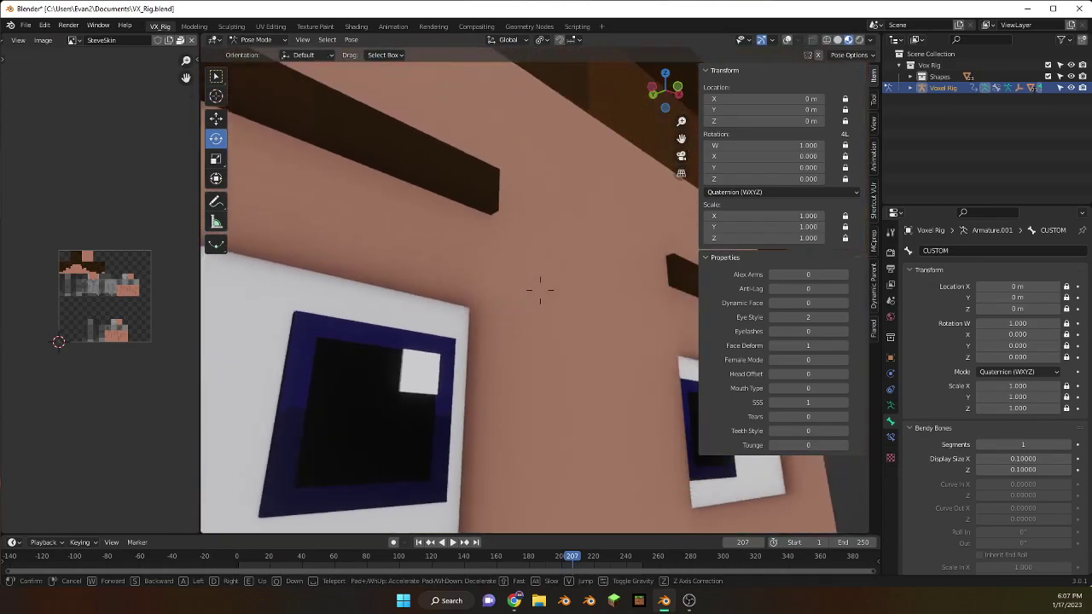
Step: Try changing the CUSTOM control's SSS property beside a close view of the eye, and restore it to 1
{"action": "left_click", "coordinate": [767, 427]}
{"action": "left_click", "coordinate": [773, 403]}
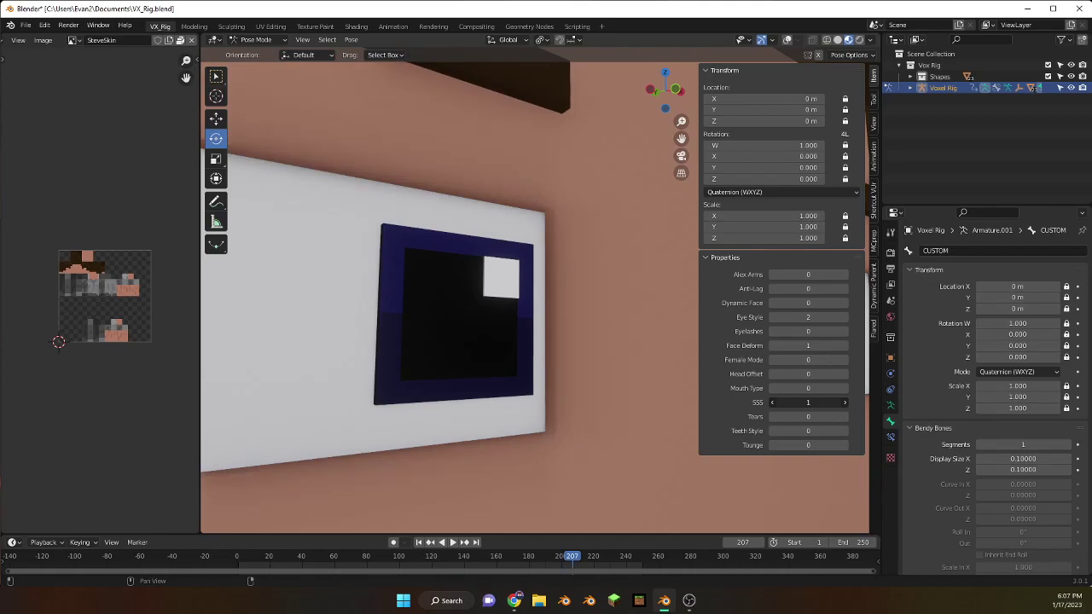
{"action": "key", "text": "ctrl+z"}
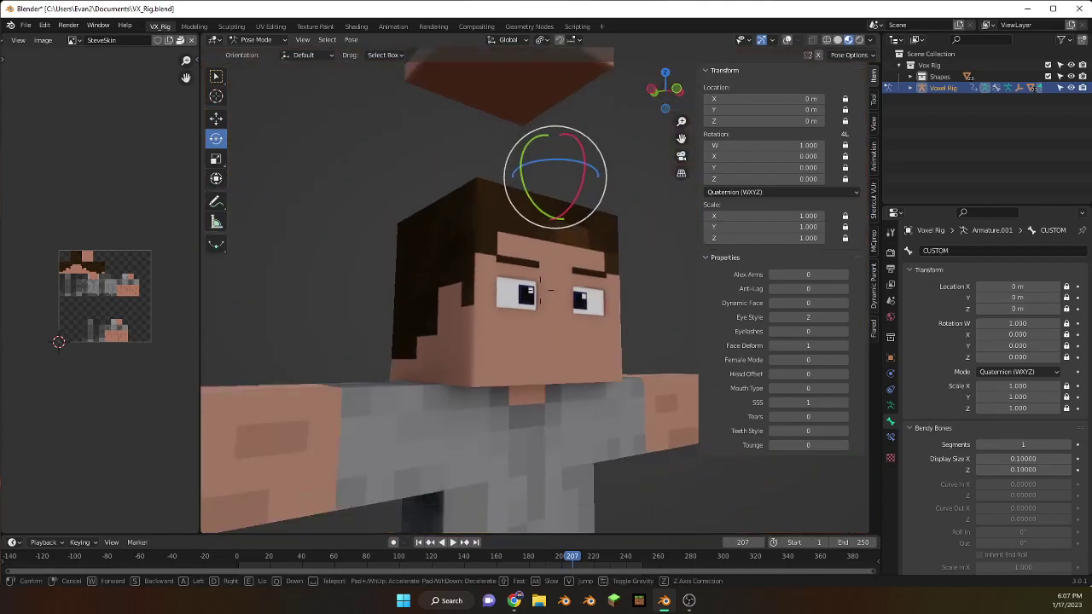
Step: Set the CUSTOM control's Tears property to 1 and examine the area below the eyes
{"action": "key", "text": "w"}
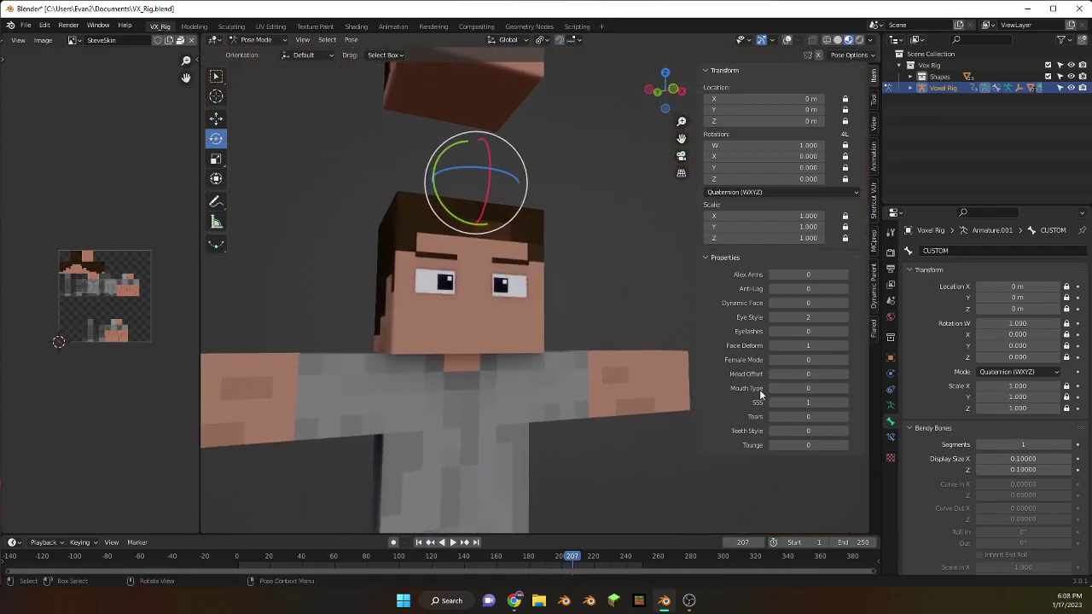
{"action": "key", "text": "Return"}
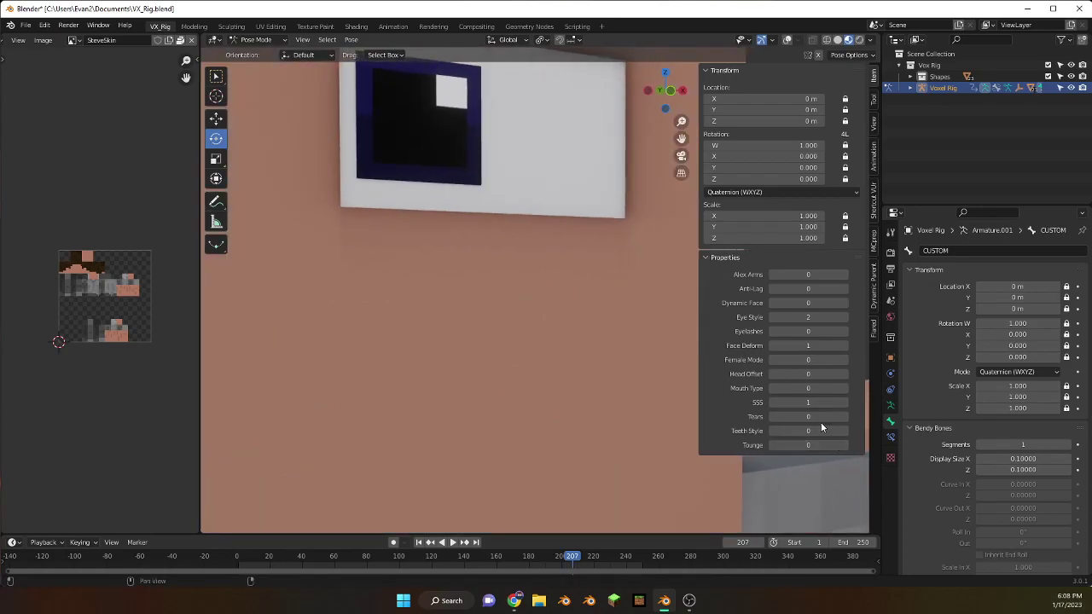
{"action": "key", "text": "shift+grave"}
{"action": "key", "text": "s"}
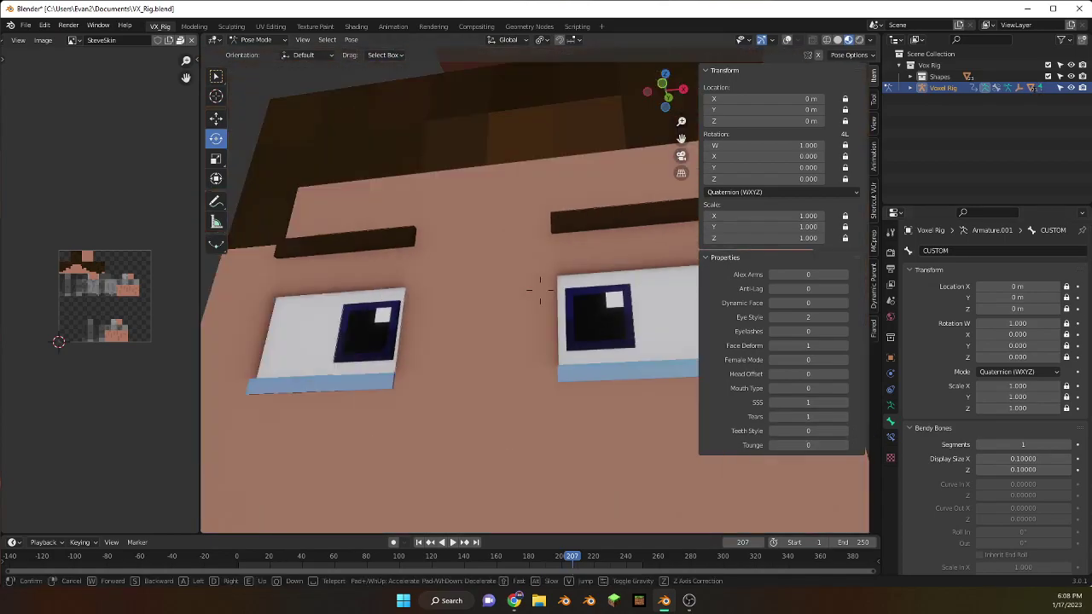
{"action": "key", "text": "w"}
{"action": "left_click", "coordinate": [540, 290]}
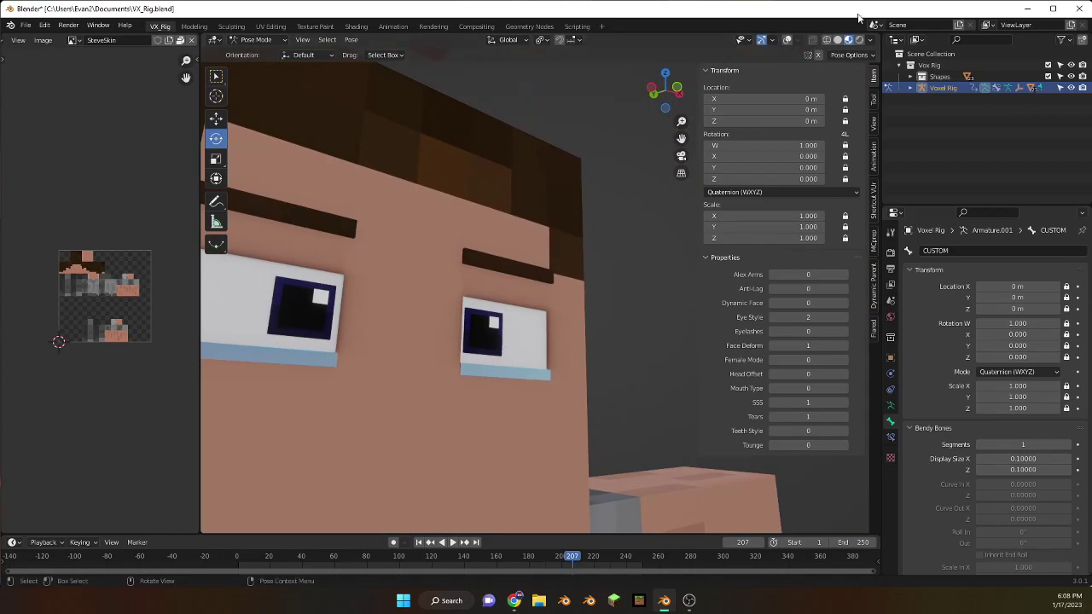
Step: Select the tear strip mesh below the eyes in Object Mode with overlays shown, and inspect its geometry in Edit Mode
{"action": "key", "text": "ctrl+Tab"}
{"action": "left_click", "coordinate": [555, 323]}
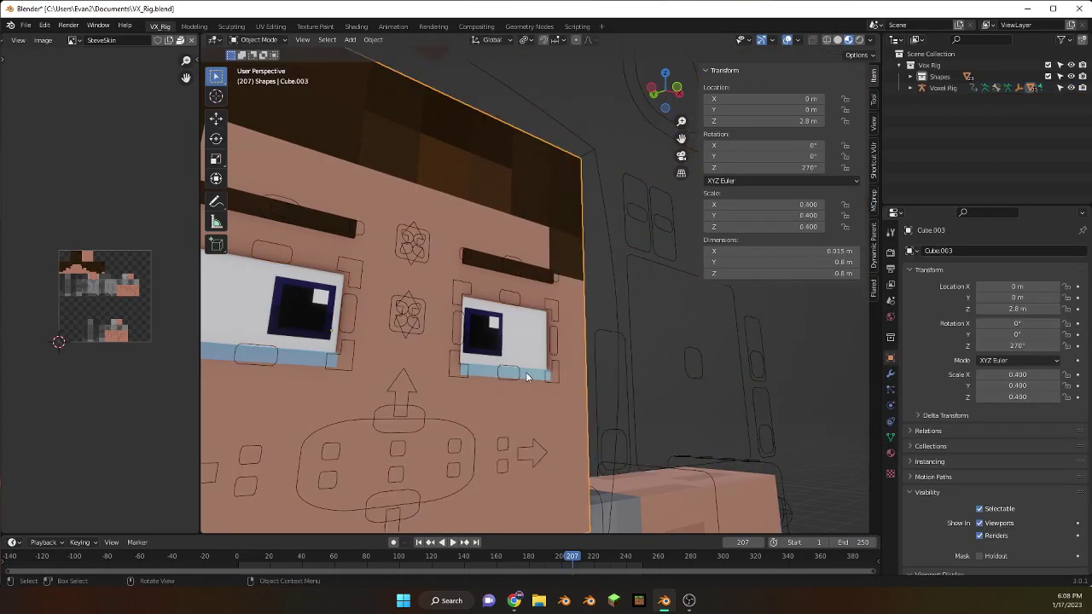
{"action": "key", "text": "Tab"}
{"action": "key", "text": "shift+grave"}
{"action": "key", "text": "w"}
{"action": "left_click", "coordinate": [540, 290]}
{"action": "key", "text": "Tab"}
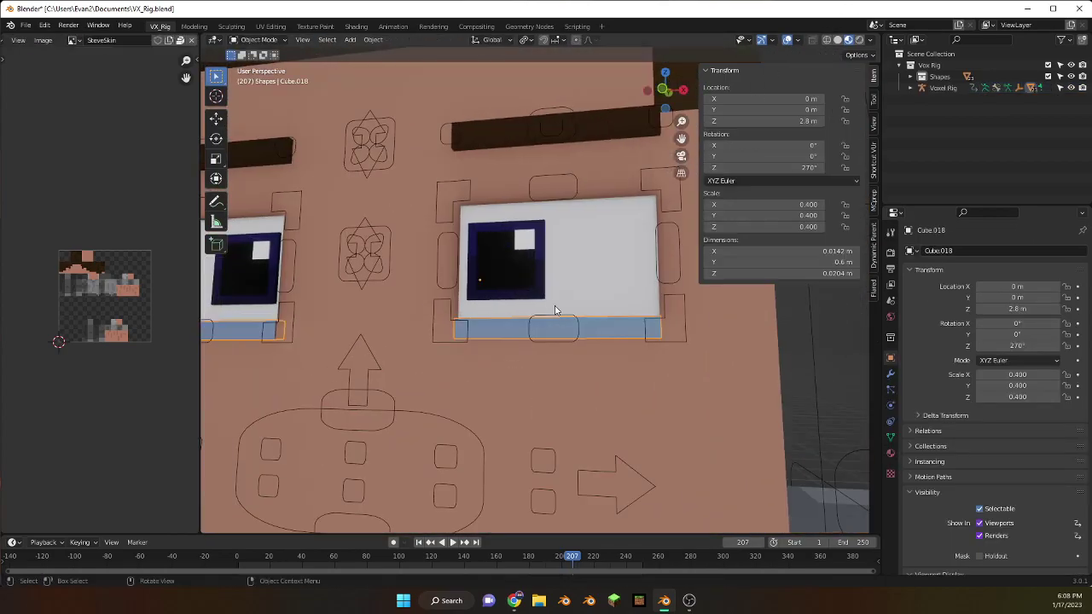
Step: Try moving the eye's lower eyelid control down about 0.08 m in Pose Mode, and undo the movement
{"action": "left_click", "coordinate": [563, 322]}
{"action": "key", "text": "ctrl+Tab"}
{"action": "key", "text": "g"}
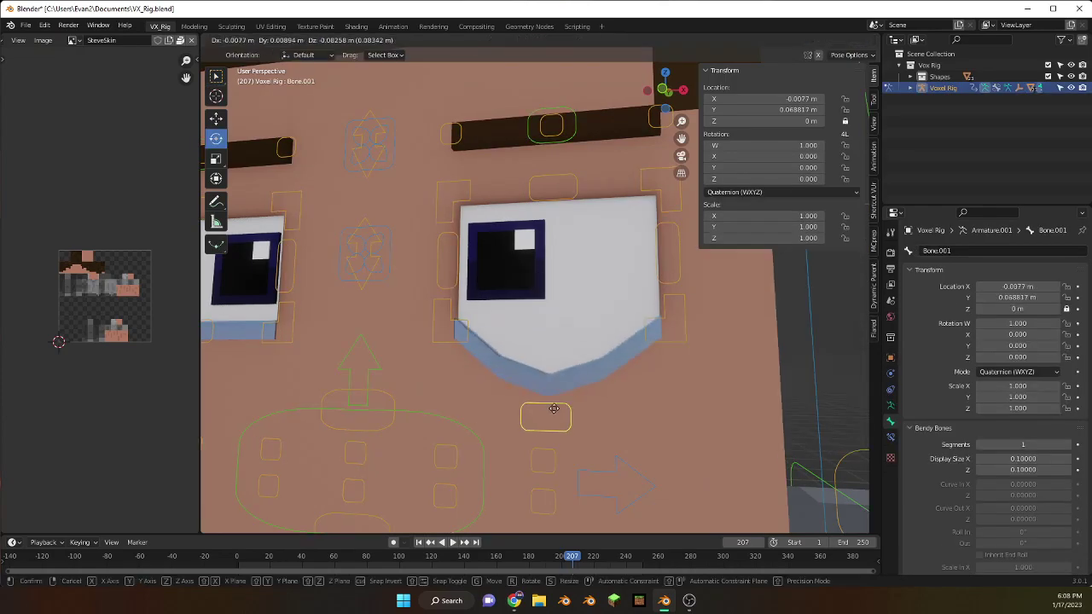
{"action": "key", "text": "Return"}
{"action": "key", "text": "shift+grave"}
{"action": "left_click", "coordinate": [541, 295]}
{"action": "key", "text": "ctrl+z"}
Step: Select the star-shaped CUSTOM control above the head and set its Tears property back to 0
{"action": "left_click", "coordinate": [472, 72]}
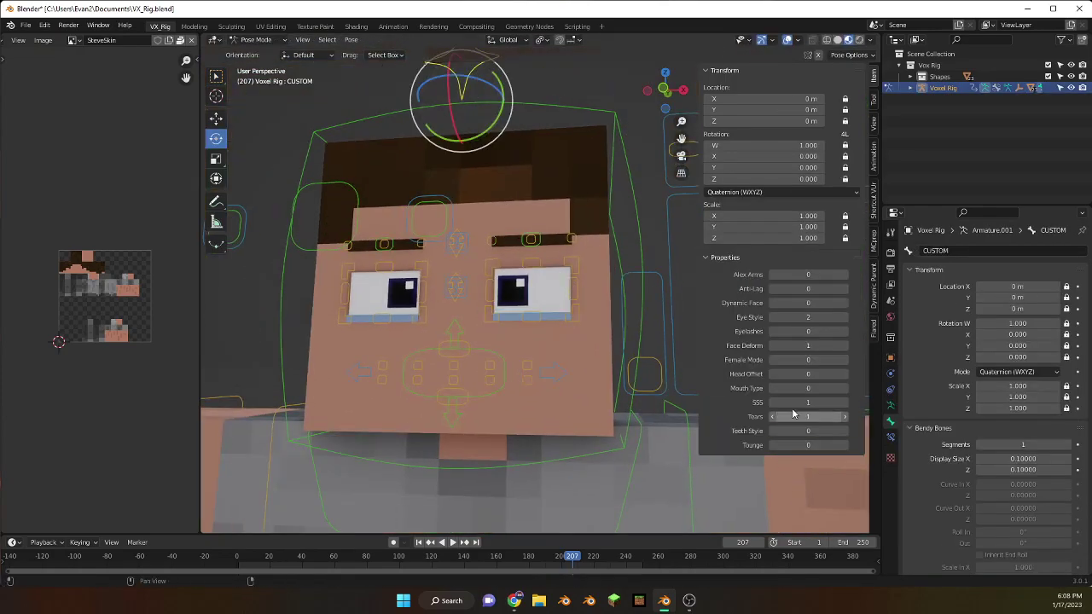
{"action": "scroll", "coordinate": [538, 293], "scroll_direction": "up", "scroll_amount": 2}
{"action": "middle_click_drag", "start_coordinate": [538, 292], "coordinate": [674, 292]}
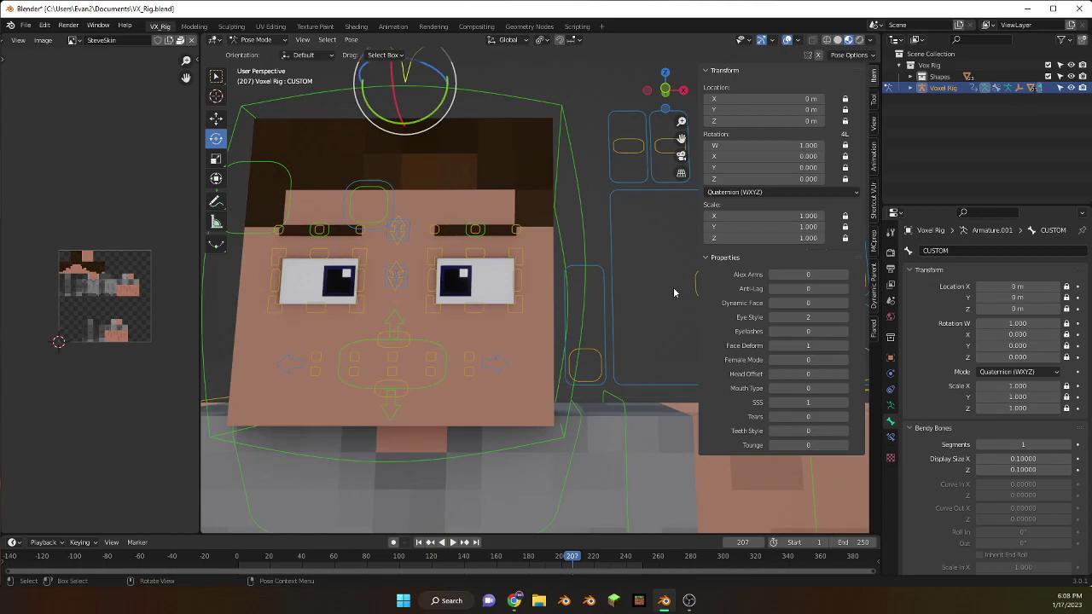
Step: Open the mouth by moving the mouth control downward inside its square
{"action": "left_click", "coordinate": [686, 291]}
{"action": "key", "text": "g"}
{"action": "left_click", "coordinate": [719, 321]}
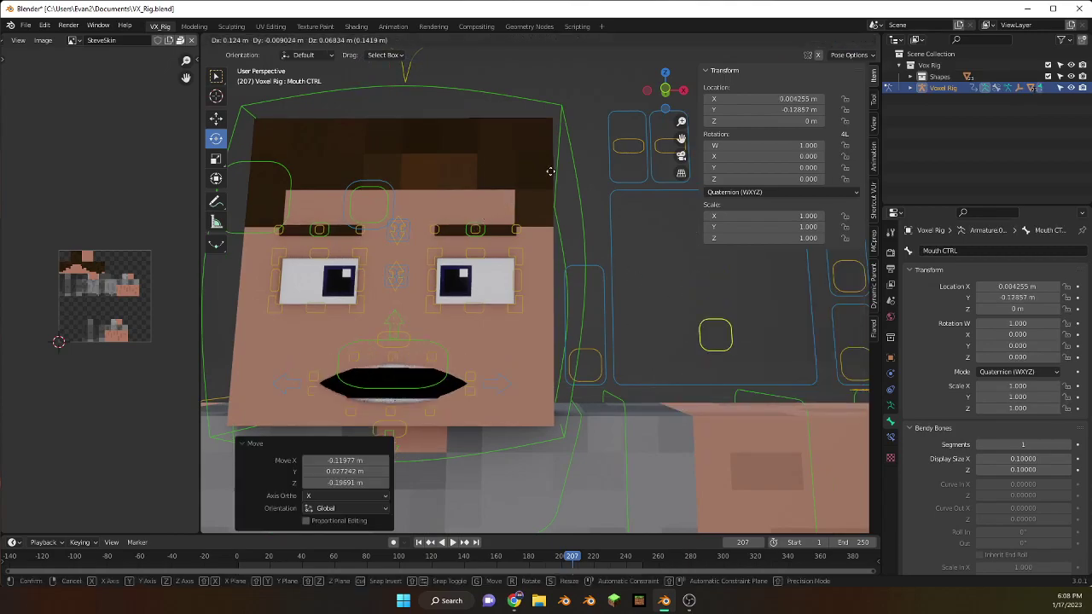
Step: Try the CUSTOM control's Teeth Style property at 1 with the teeth viewed up close, and set it back to 0
{"action": "left_click", "coordinate": [405, 71]}
{"action": "key", "text": "shift+grave"}
{"action": "key", "text": "w"}
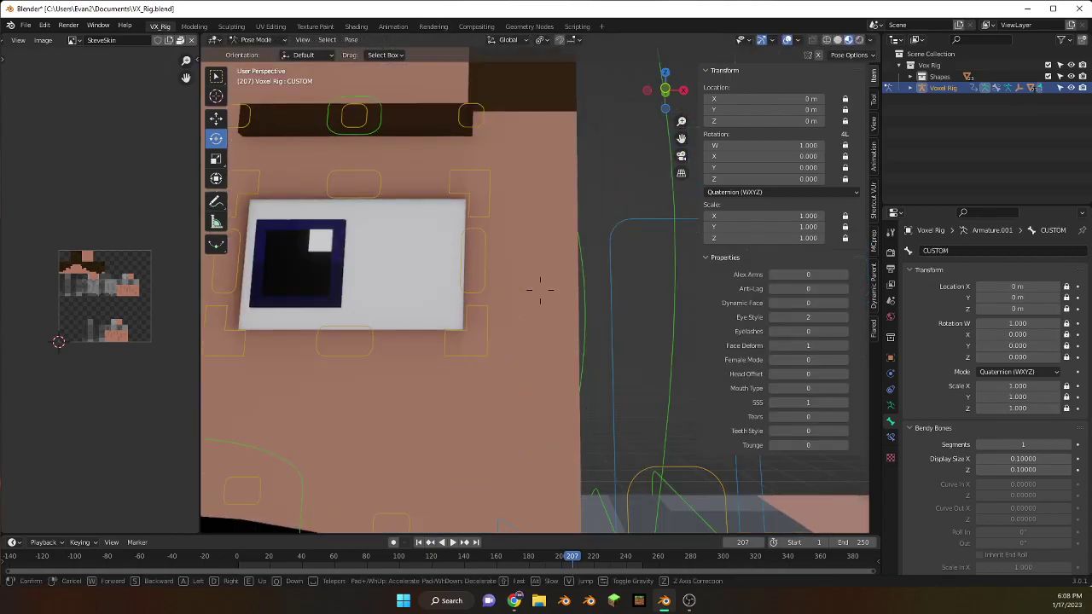
{"action": "key", "text": "Escape"}
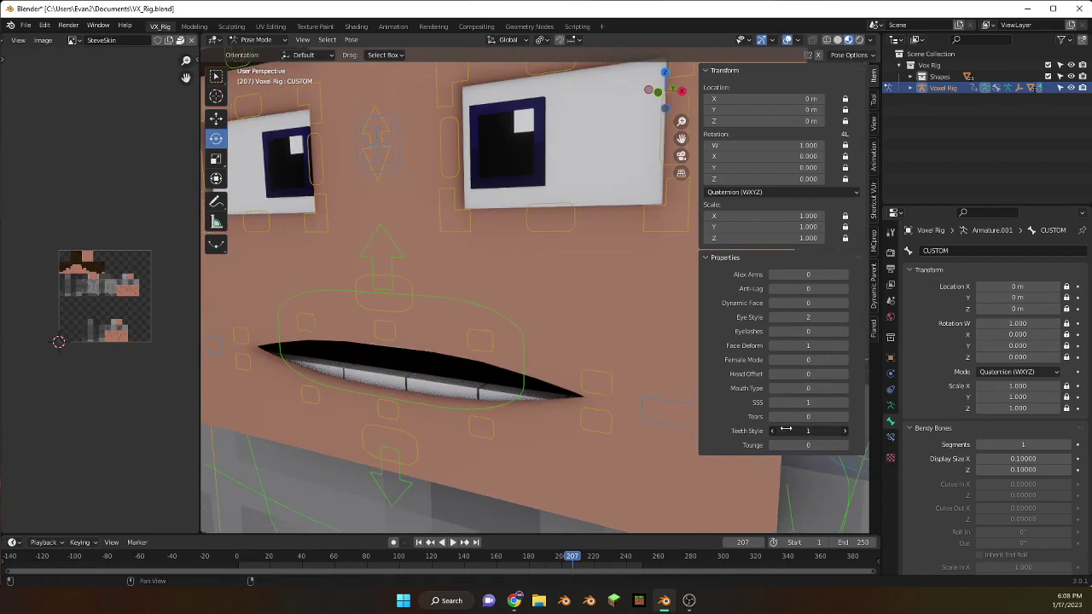
{"action": "scroll", "coordinate": [723, 410], "scroll_direction": "up", "scroll_amount": 6}
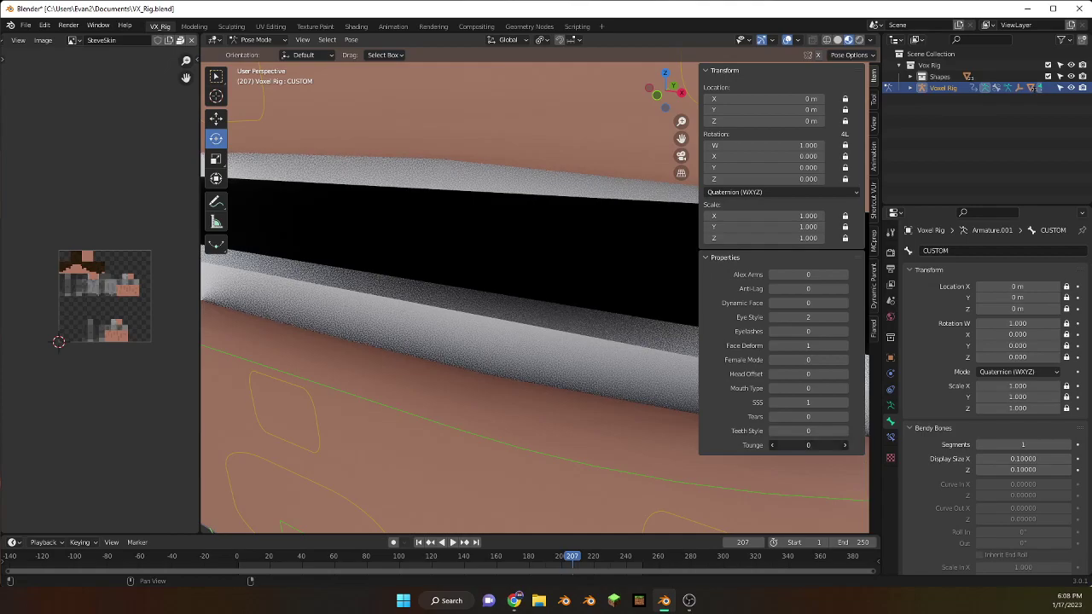
Step: Set the CUSTOM control's Tounge property to 1 and bring the view inside the mouth
{"action": "left_click", "coordinate": [844, 444]}
{"action": "key", "text": "shift+grave"}
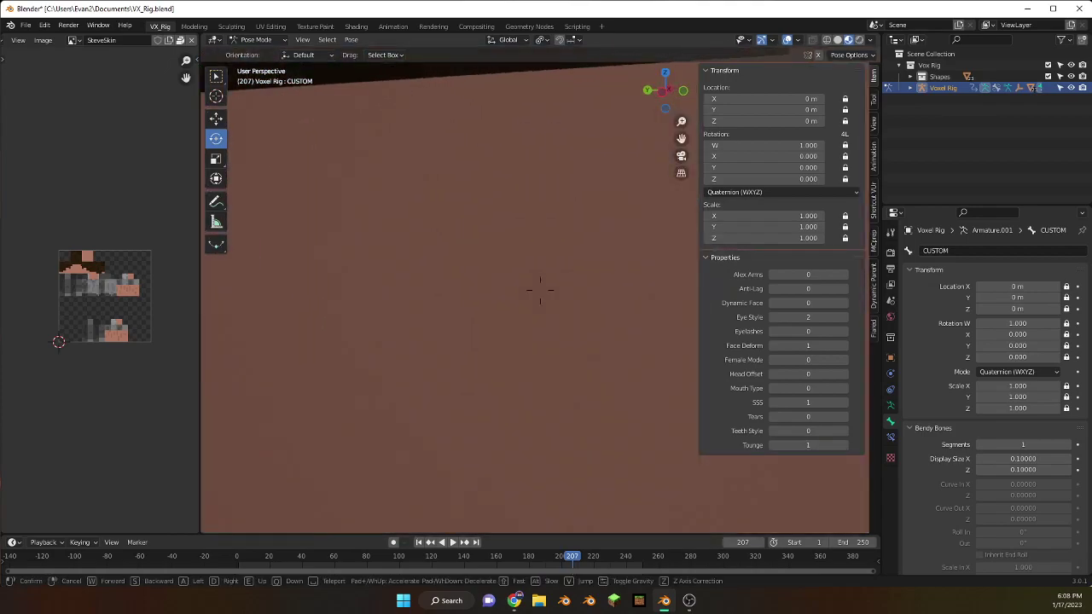
{"action": "key", "text": "Escape"}
Step: Try moving and rotating the tongue's control bone inside the mouth, and clear its transforms
{"action": "left_click", "coordinate": [358, 299]}
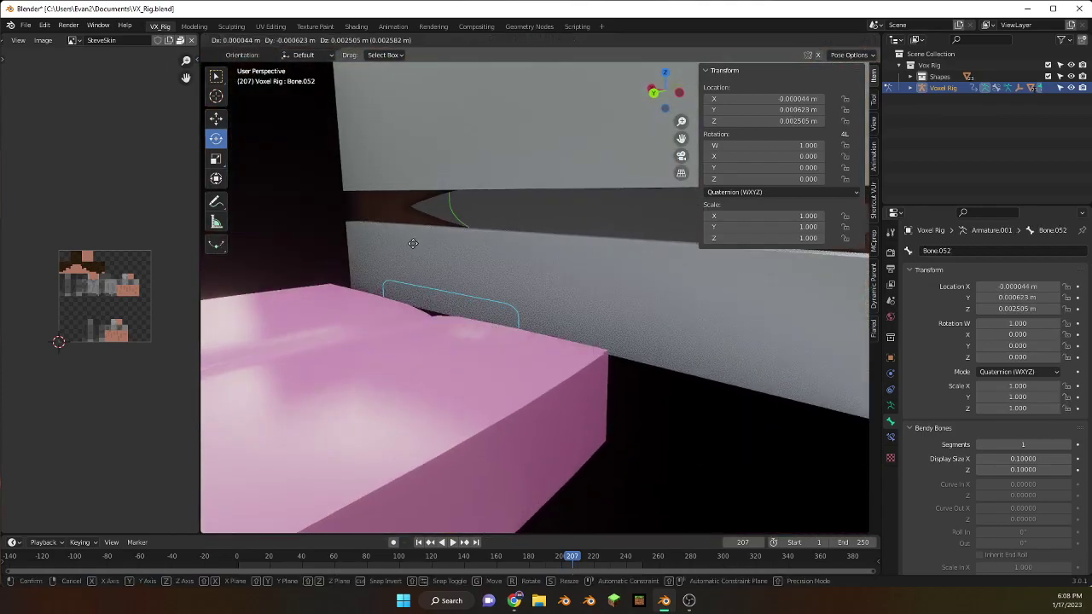
{"action": "key", "text": "g"}
{"action": "left_click", "coordinate": [478, 257]}
{"action": "key", "text": "g"}
{"action": "key", "text": "r"}
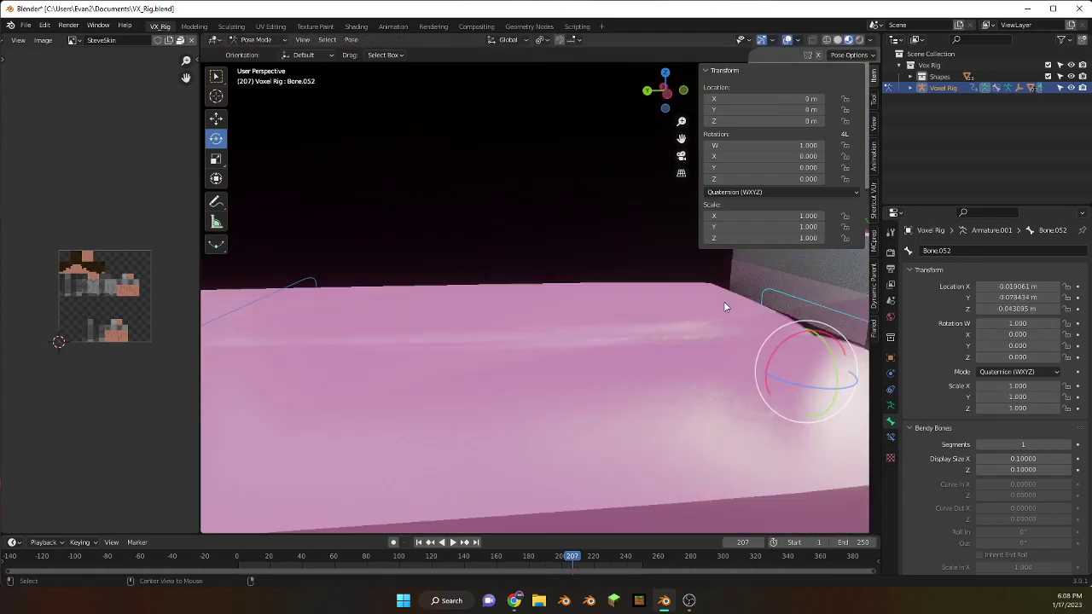
{"action": "left_click", "coordinate": [833, 409]}
{"action": "key", "text": "alt+g"}
Step: Move the mouth control about 0.03 m inward and 0.04 m down inside its square
{"action": "middle_click_drag", "start_coordinate": [546, 307], "coordinate": [586, 310]}
{"action": "left_click_drag", "start_coordinate": [580, 328], "coordinate": [566, 341]}
{"action": "middle_click_drag", "start_coordinate": [567, 341], "coordinate": [521, 256]}
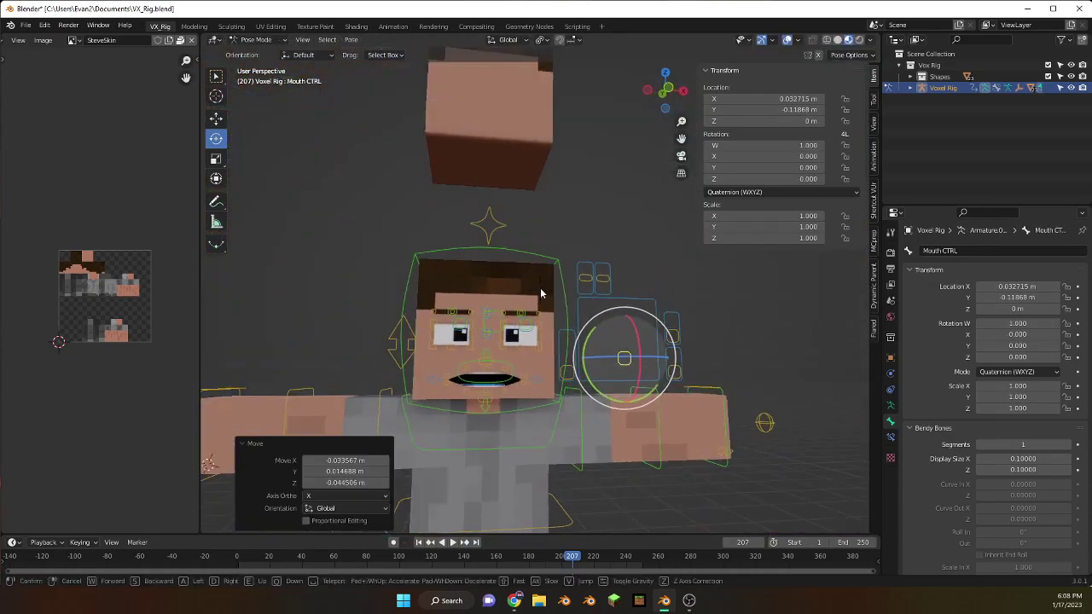
{"action": "scroll", "coordinate": [496, 227], "scroll_direction": "down", "scroll_amount": 2}
Step: Set the CUSTOM control's Tounge property back to 0 and return the mouth control to its rest location
{"action": "left_click", "coordinate": [496, 232]}
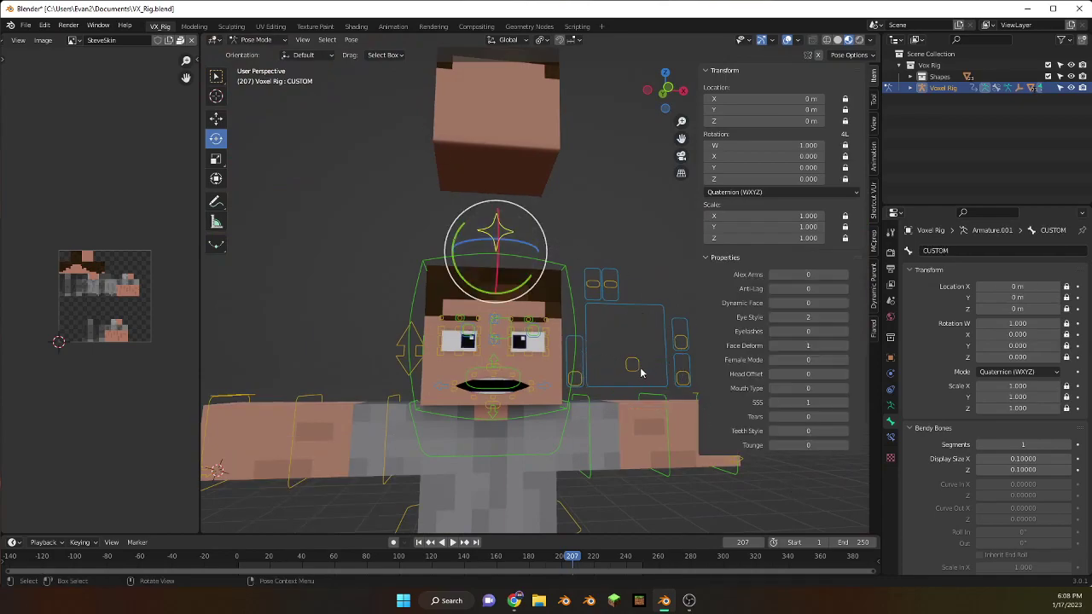
{"action": "left_click_drag", "start_coordinate": [642, 372], "coordinate": [608, 394]}
{"action": "key", "text": "ctrl+z"}
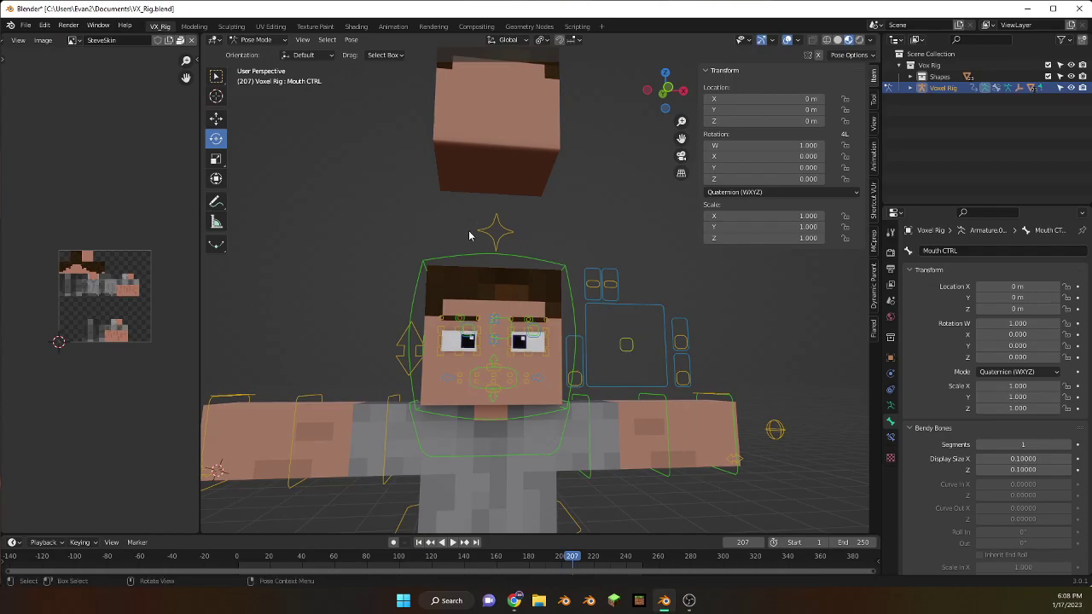
Step: Select the CUSTOM control, inspect the full rig's bones in Edit Mode, and return to Pose Mode
{"action": "left_click", "coordinate": [497, 232]}
{"action": "key", "text": "shift+grave"}
{"action": "key", "text": "w"}
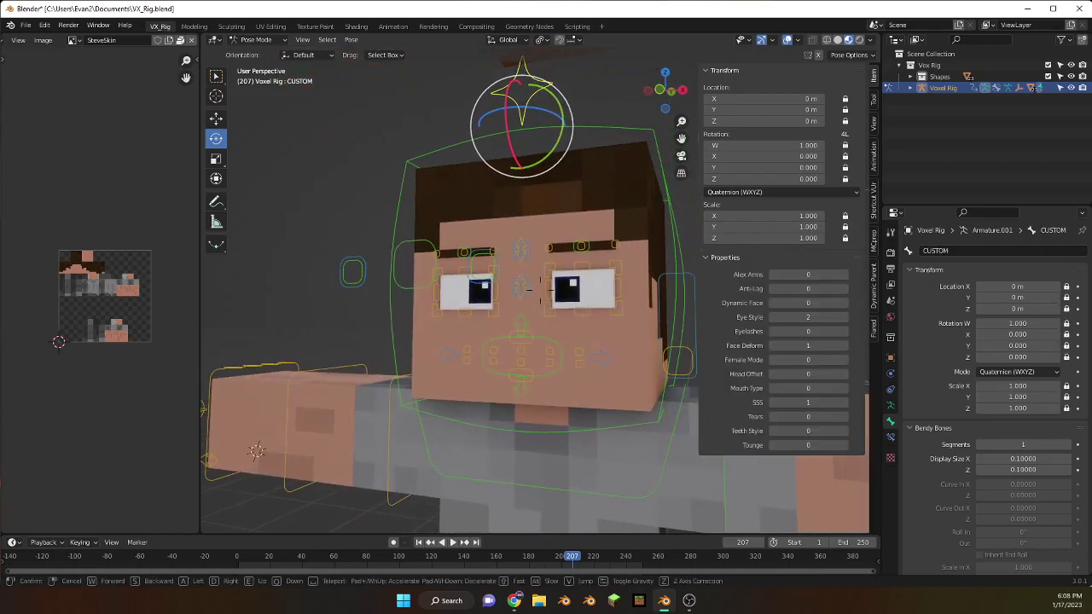
{"action": "key", "text": "s"}
{"action": "left_click", "coordinate": [549, 287]}
{"action": "key", "text": "Tab"}
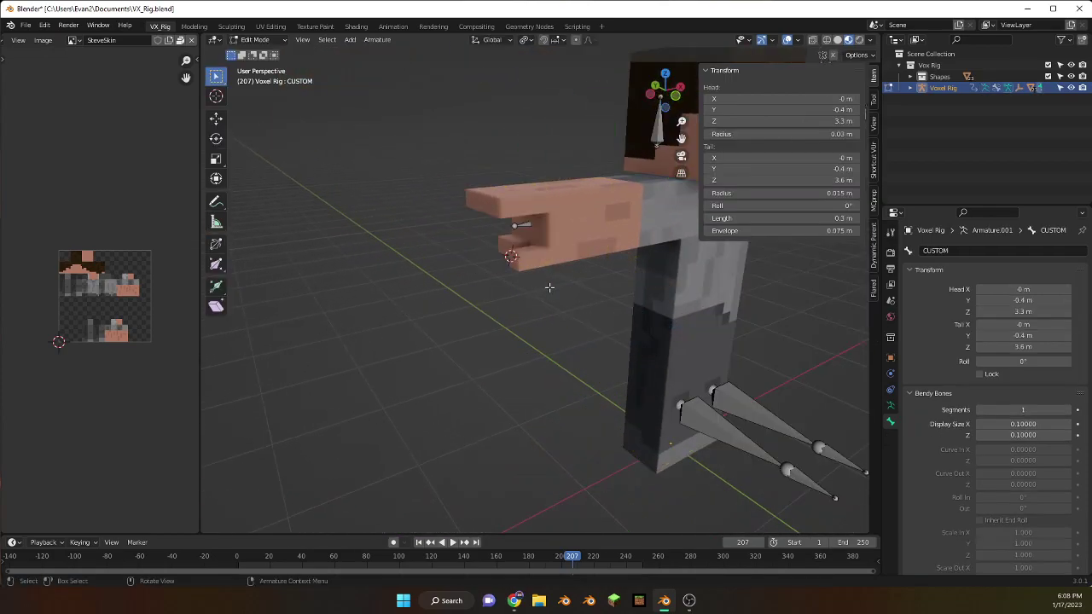
{"action": "key", "text": "Tab"}
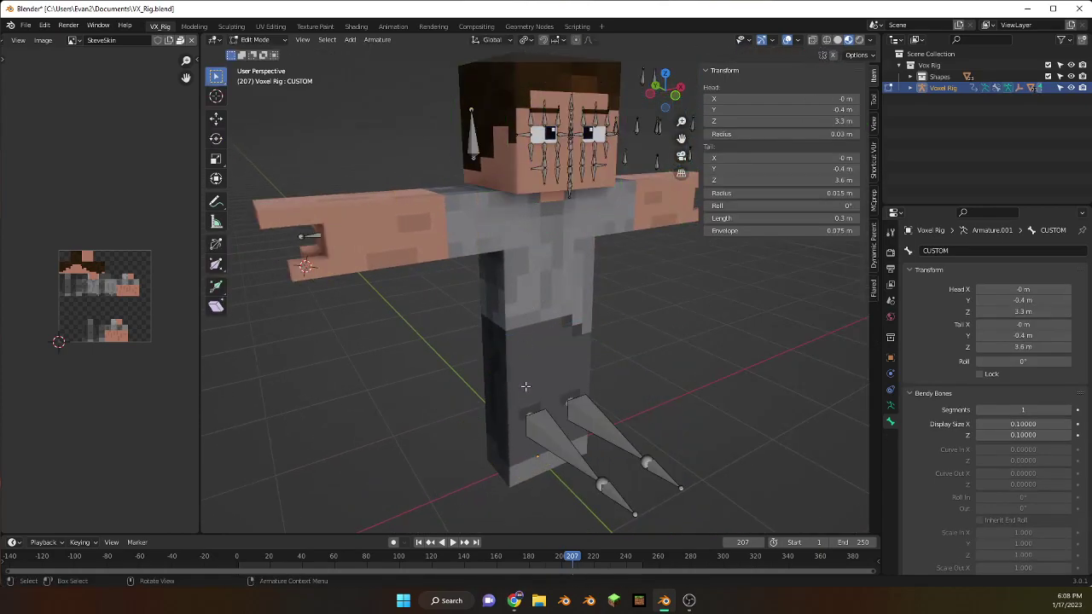
{"action": "key", "text": "Tab"}
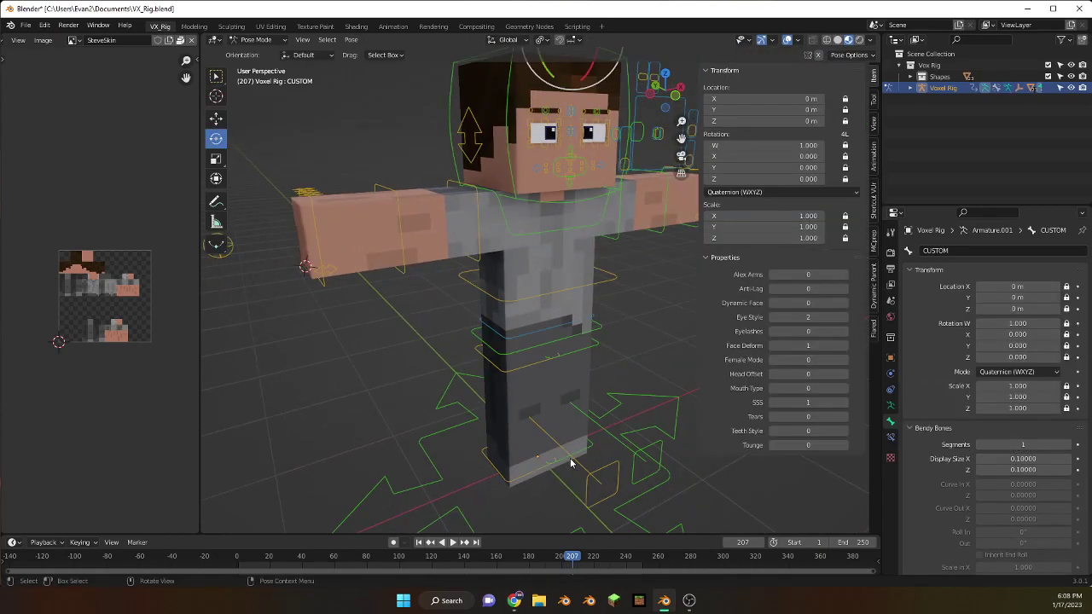
Step: Try moving the left knee control about 0.96 m and posing the left upper leg control, and cancel both changes
{"action": "left_click", "coordinate": [516, 488]}
{"action": "left_click", "coordinate": [624, 470]}
{"action": "key", "text": "g"}
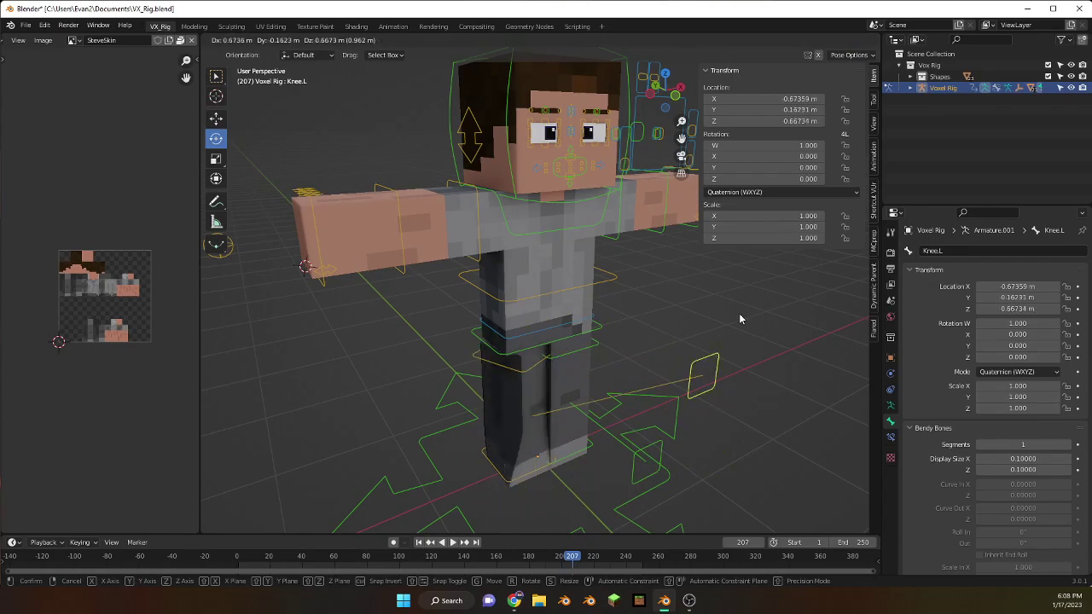
{"action": "key", "text": "Escape"}
{"action": "left_click_drag", "start_coordinate": [536, 371], "coordinate": [562, 319]}
{"action": "key", "text": "Escape"}
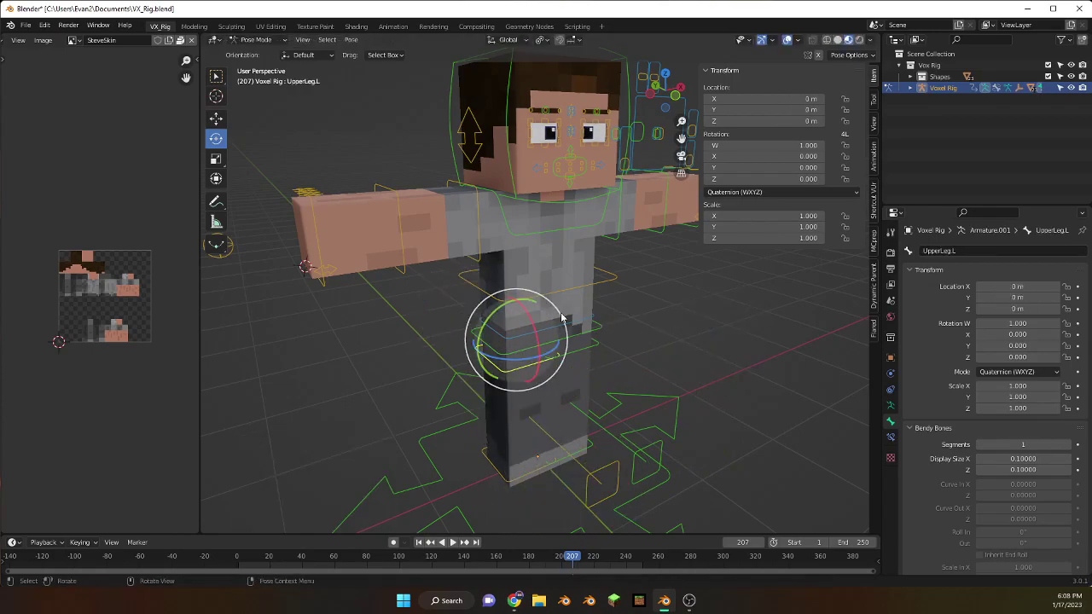
Step: Try rotating the EmotionEyes control between the eyes by about -50 degrees and cancel the rotation
{"action": "middle_click_drag", "start_coordinate": [580, 276], "coordinate": [528, 299]}
{"action": "scroll", "coordinate": [489, 325], "scroll_direction": "up", "scroll_amount": 6}
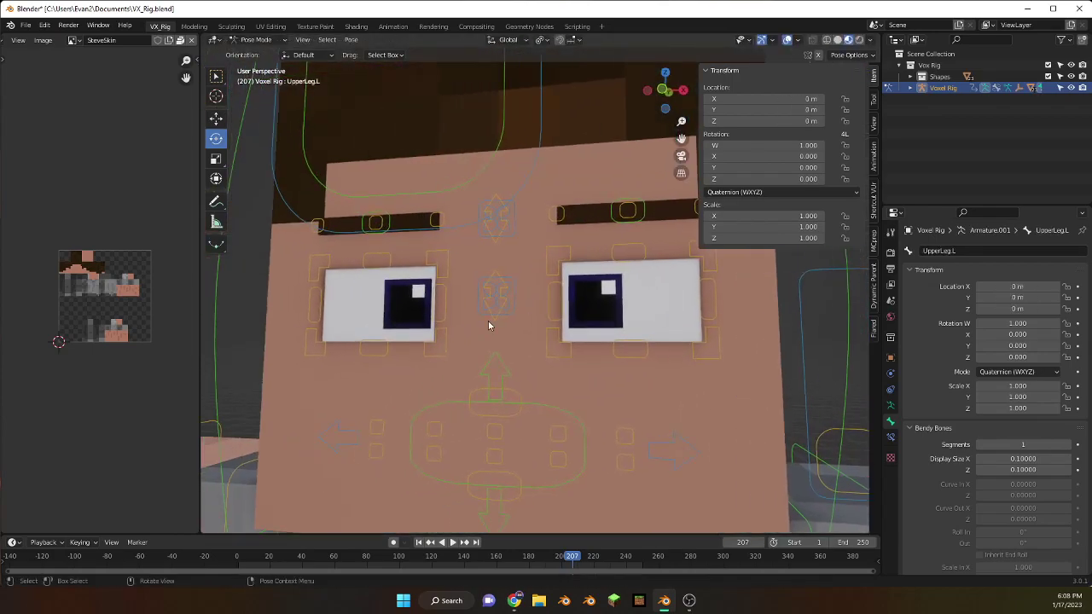
{"action": "key", "text": "r"}
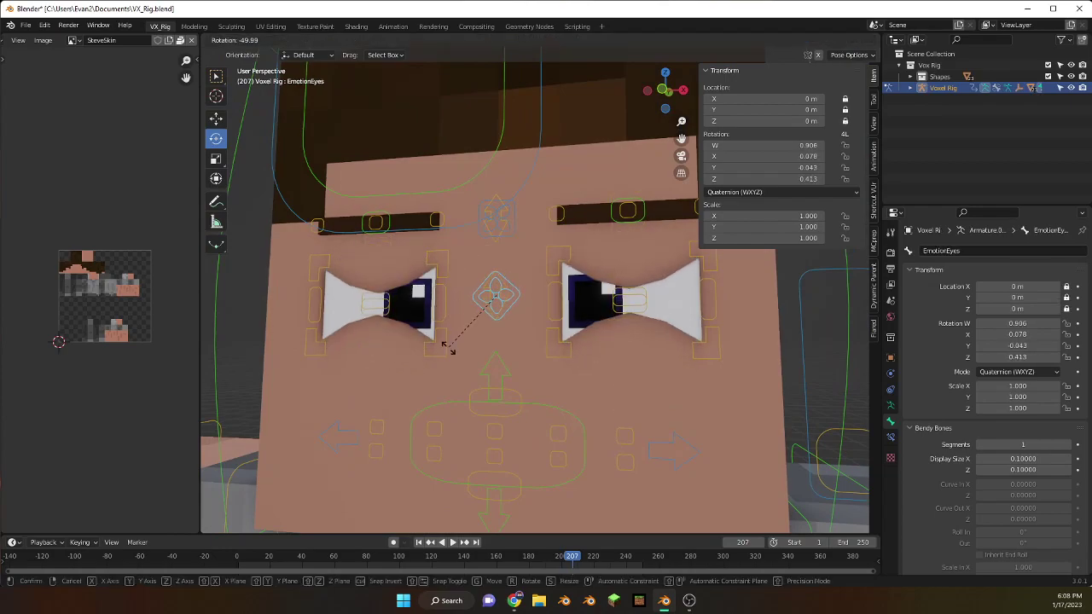
{"action": "key", "text": "Escape"}
{"action": "key", "text": "Escape"}
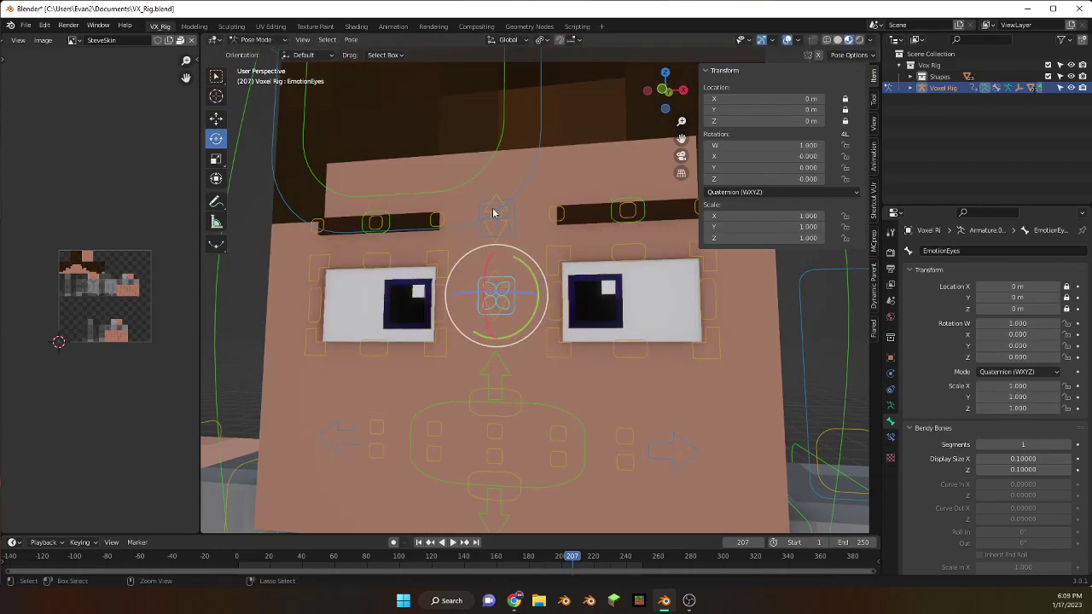
Step: Try rotating the EmotionEyebrows control between the eyebrows and cancel the rotation
{"action": "key", "text": "r"}
{"action": "key", "text": "Escape"}
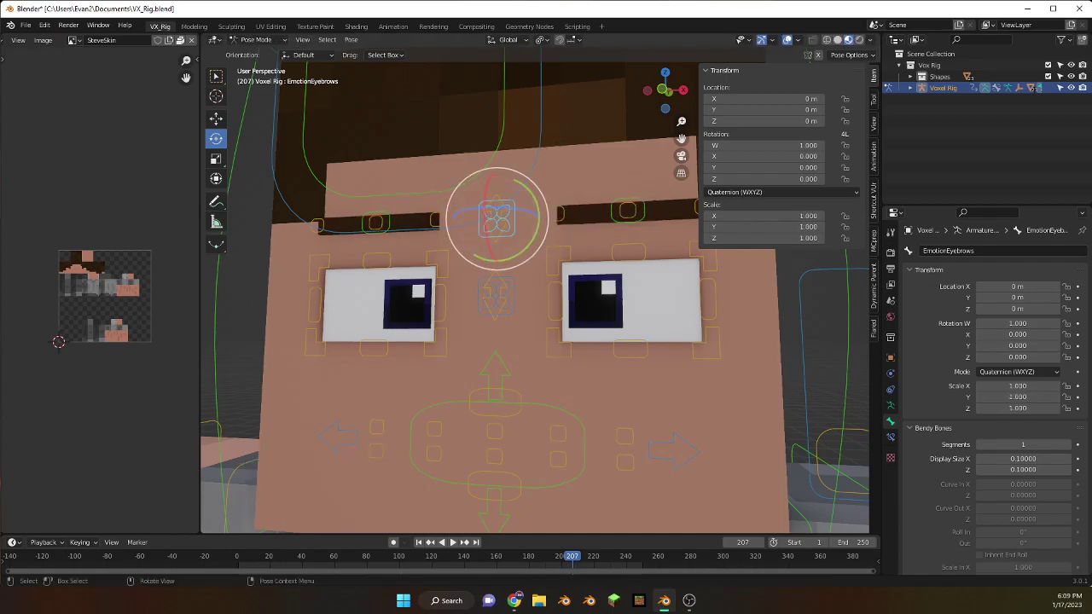
{"action": "key", "text": "r"}
{"action": "key", "text": "Escape"}
Step: Try raising the inner end control of the eyebrow about 0.046 m along Z and undo the move
{"action": "left_click", "coordinate": [435, 220]}
{"action": "key", "text": "KP_Decimal"}
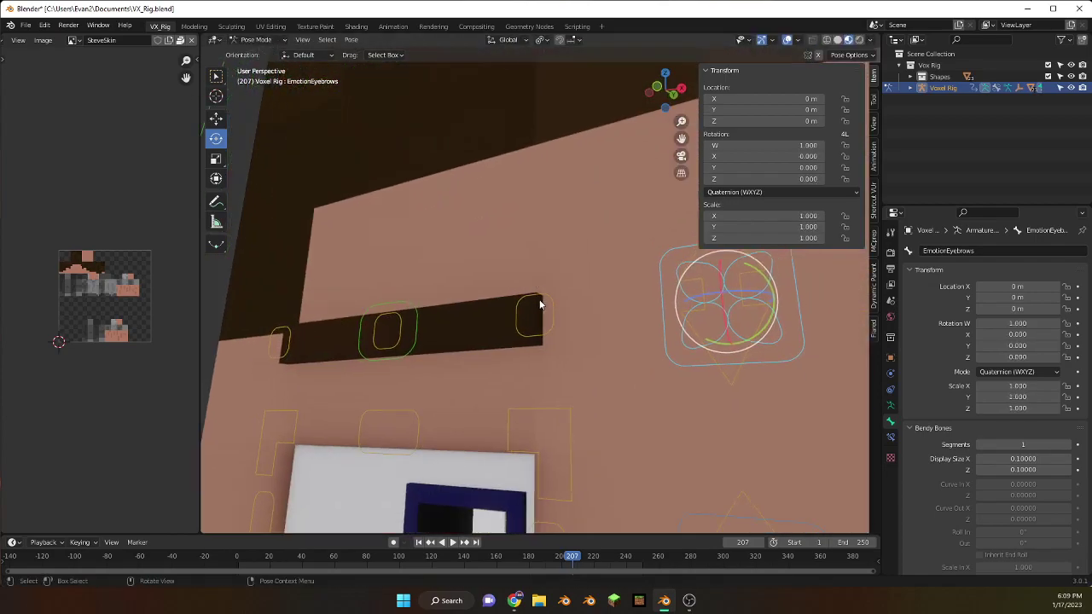
{"action": "key", "text": "g"}
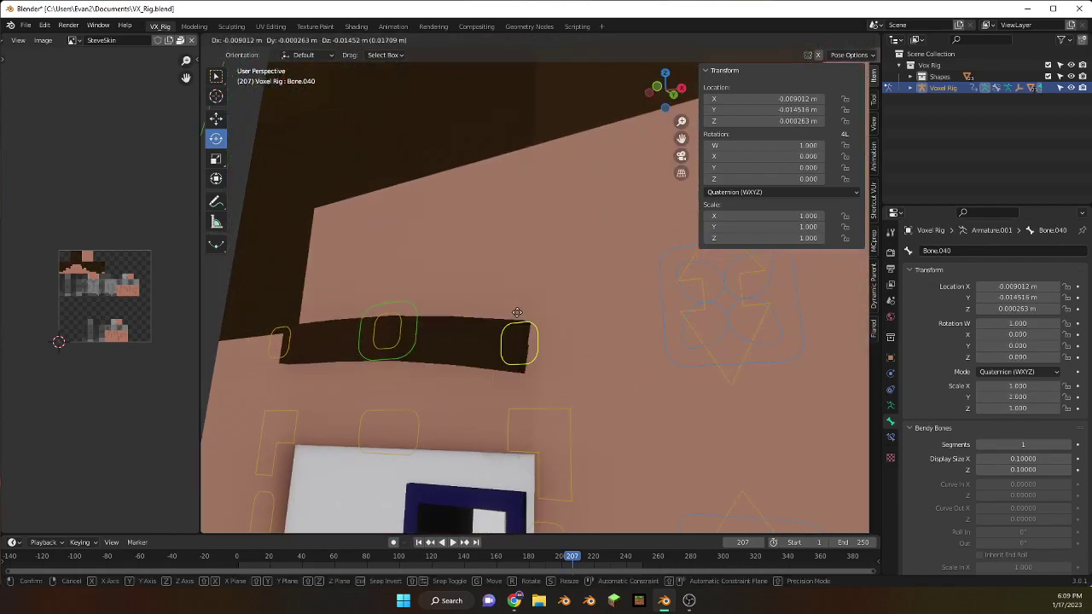
{"action": "key", "text": "Escape"}
{"action": "key", "text": "g"}
{"action": "key", "text": "z"}
{"action": "left_click", "coordinate": [571, 209]}
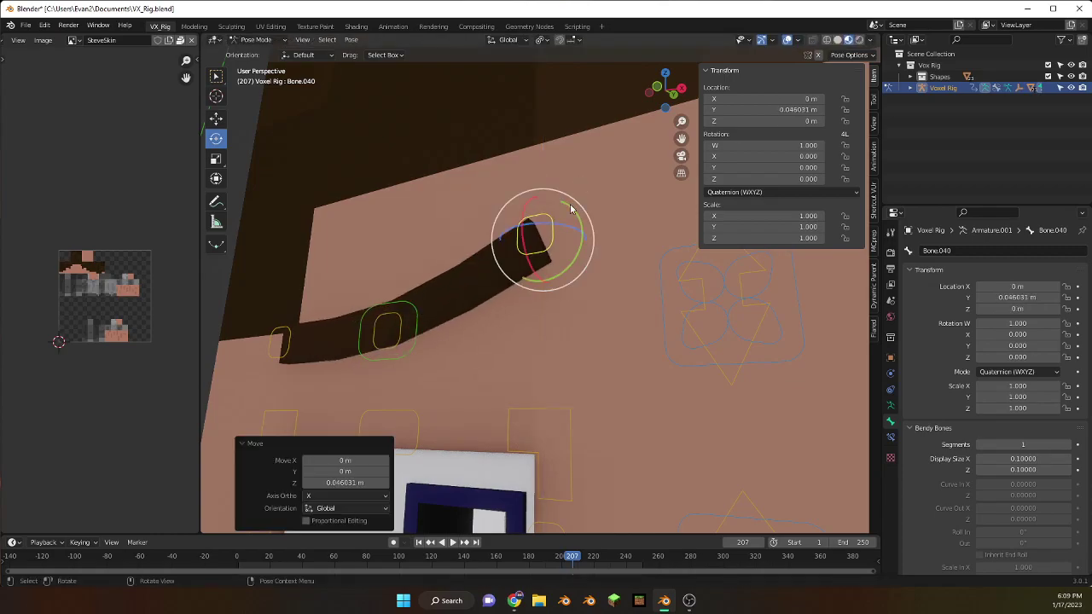
{"action": "key", "text": "ctrl+z"}
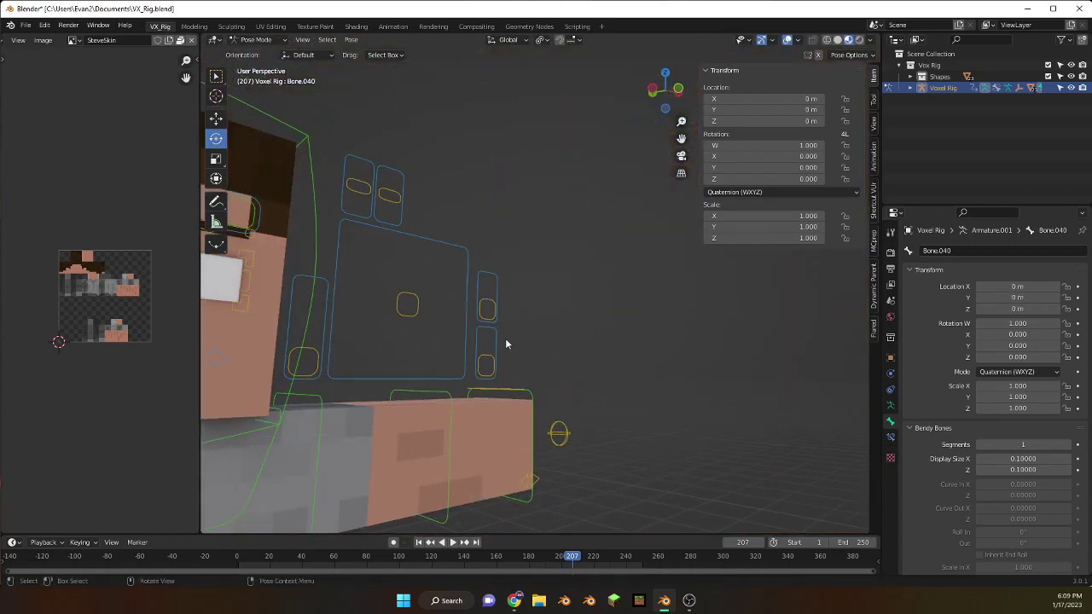
Step: Try moving the Blink Left slider beside the head to 0.1 m in Y and return it to its rest location
{"action": "key", "text": "a"}
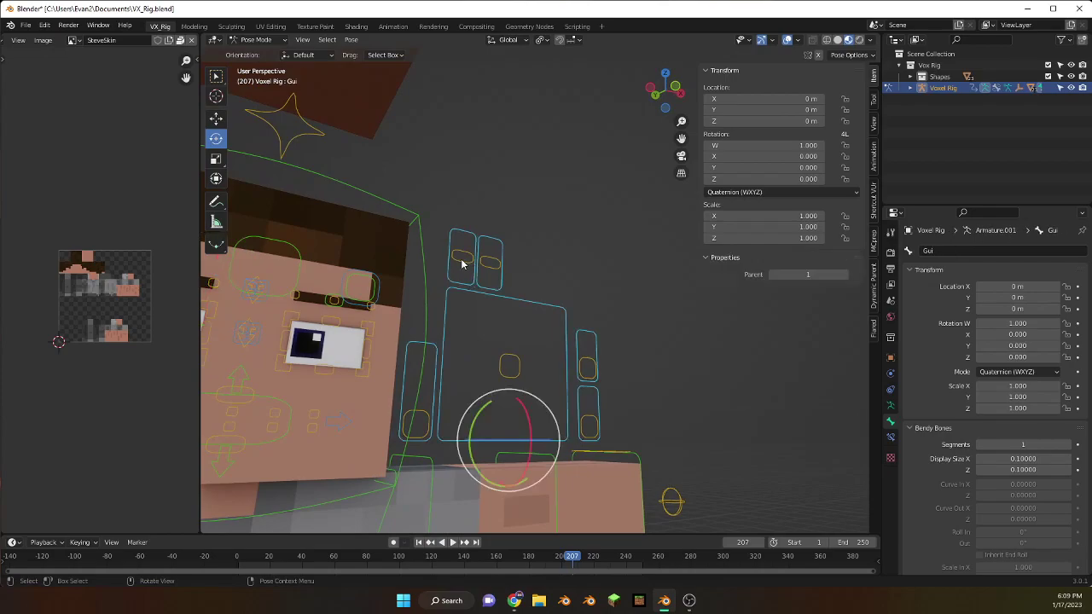
{"action": "left_click", "coordinate": [462, 263]}
{"action": "middle_click_drag", "start_coordinate": [461, 264], "coordinate": [541, 273]}
{"action": "left_click", "coordinate": [547, 321]}
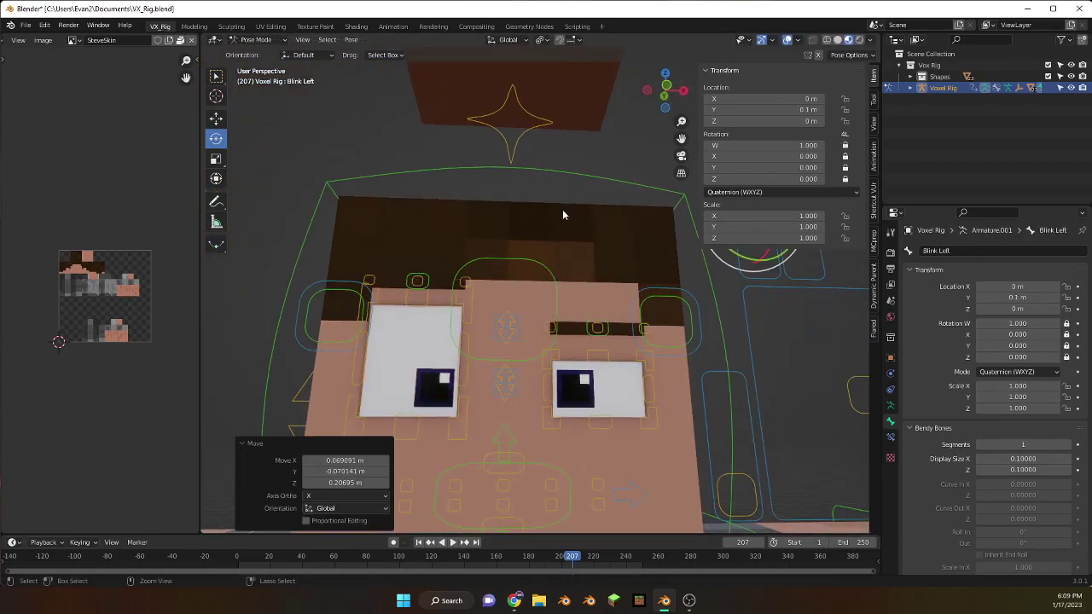
{"action": "key", "text": "Tab"}
{"action": "key", "text": "Tab"}
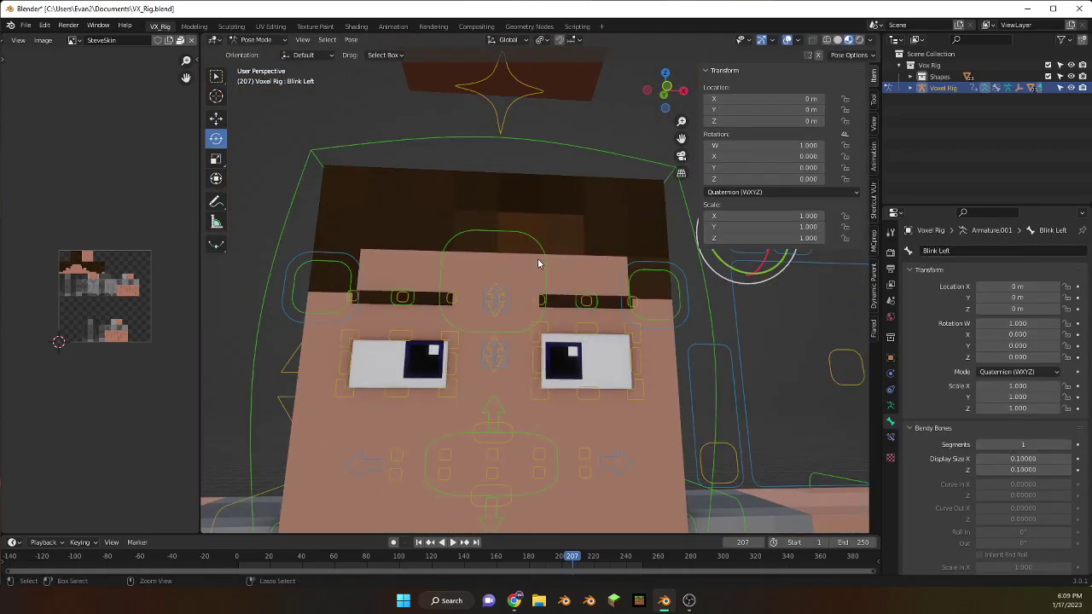
Step: Inspect the character in Object Mode with the rig deselected, and return the Voxel Rig to Pose Mode
{"action": "key", "text": "a"}
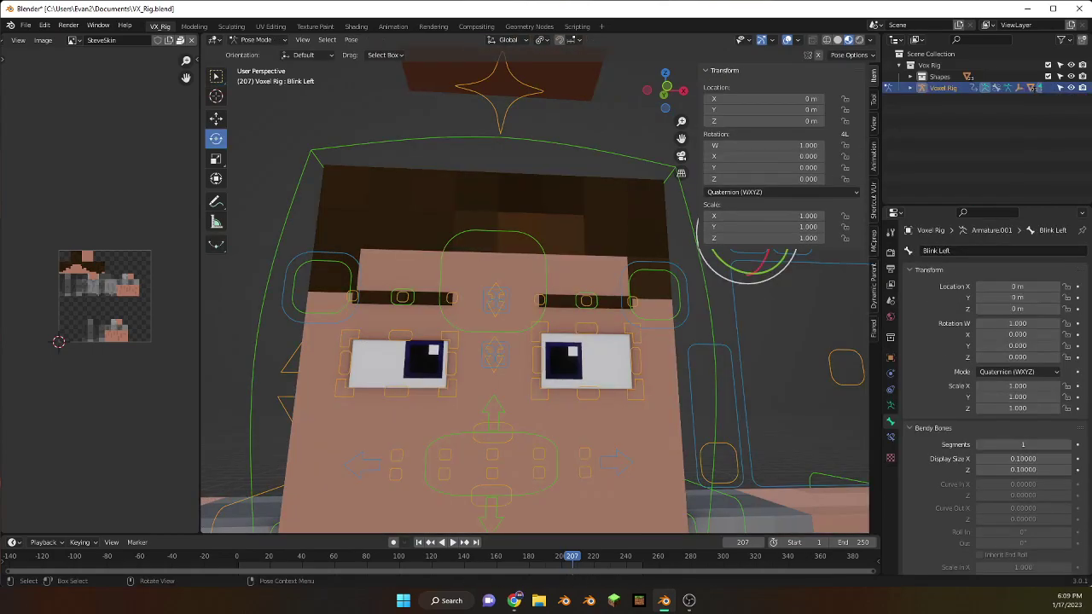
{"action": "middle_click_drag", "start_coordinate": [614, 273], "coordinate": [546, 278]}
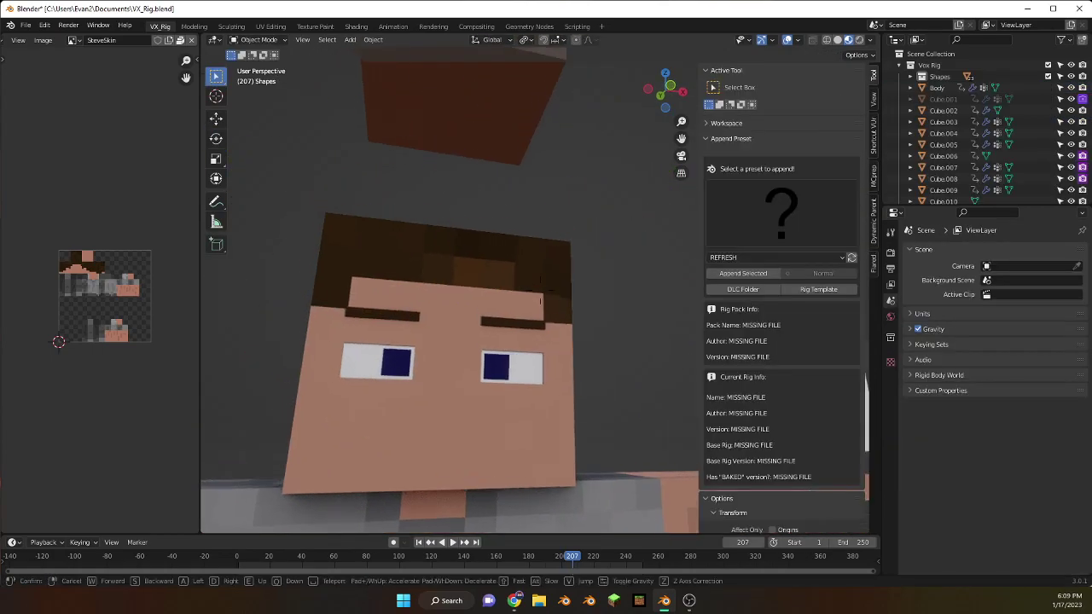
{"action": "scroll", "coordinate": [540, 289], "scroll_direction": "down", "scroll_amount": 5}
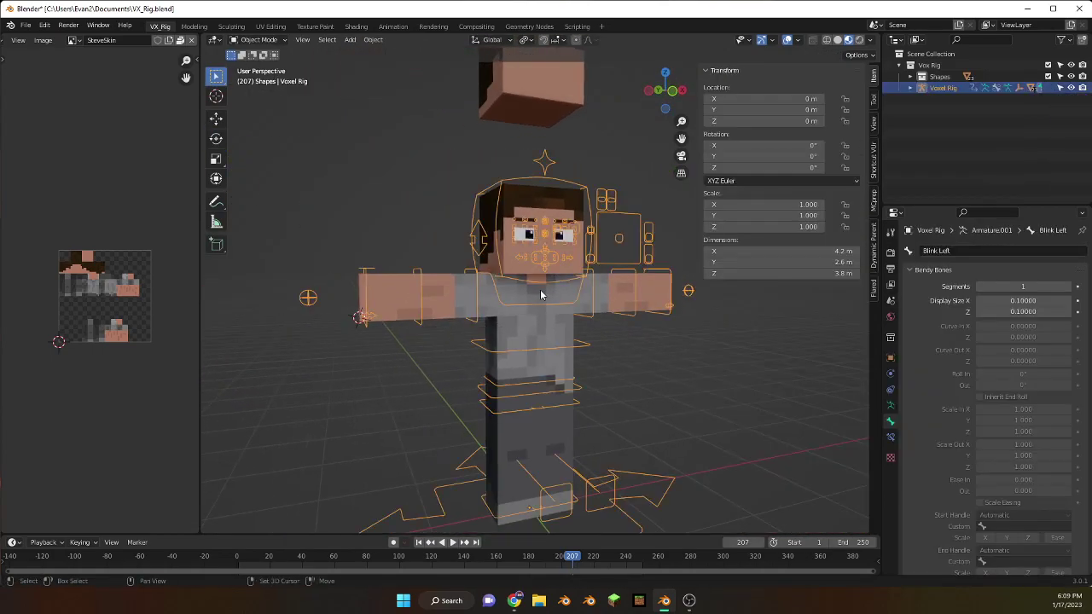
{"action": "scroll", "coordinate": [540, 294], "scroll_direction": "up", "scroll_amount": 8}
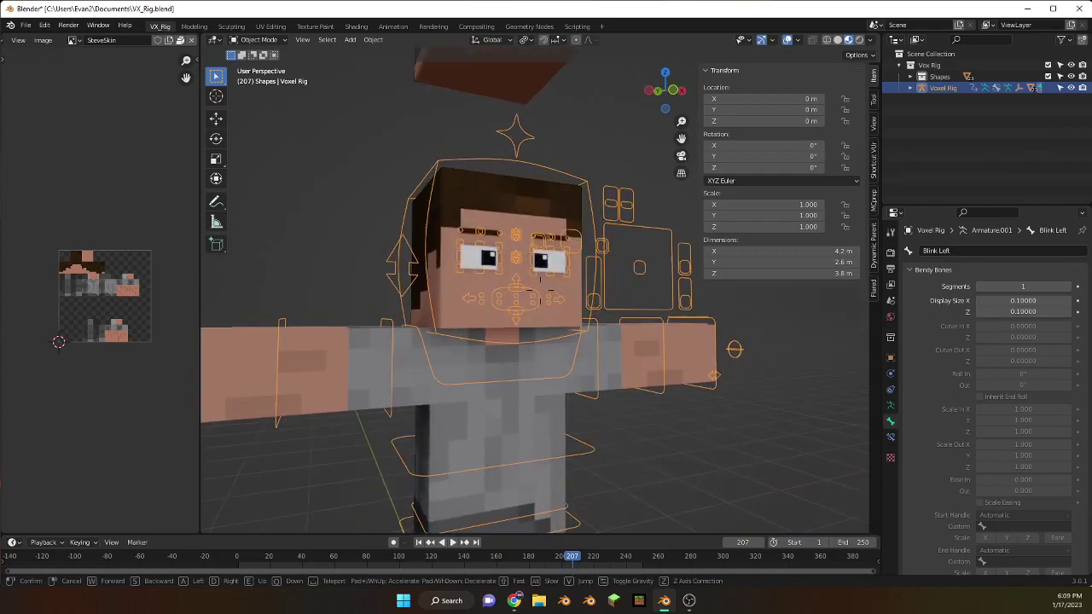
{"action": "key", "text": "ctrl+Tab"}
Step: Try moving and rotating the Mouth CTRL control inside its square and clear its location and rotation
{"action": "key", "text": "g"}
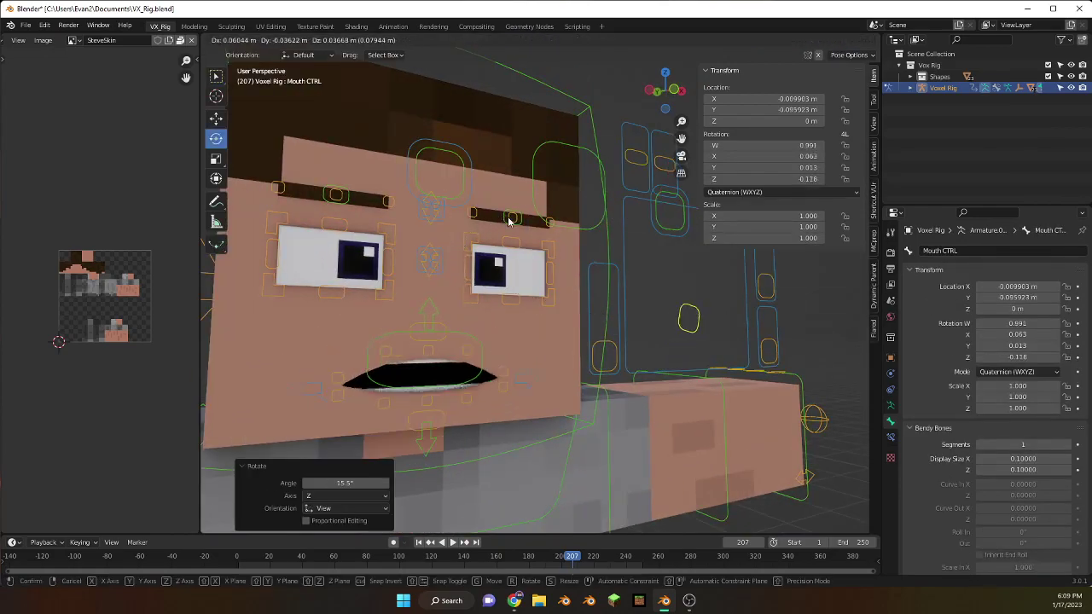
{"action": "left_click", "coordinate": [389, 290]}
{"action": "key", "text": "g"}
{"action": "left_click", "coordinate": [463, 240]}
{"action": "key", "text": "alt+g"}
{"action": "key", "text": "alt+r"}
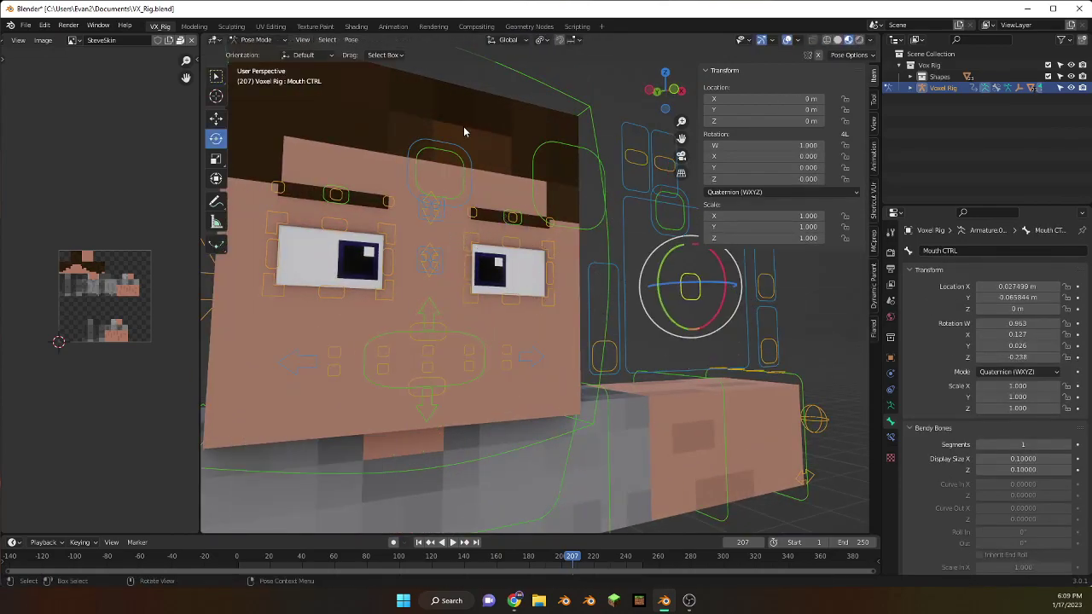
Step: Scale the EyeSize Left control on the forehead to about 0.709
{"action": "left_click", "coordinate": [439, 171]}
{"action": "key", "text": "s"}
{"action": "left_click", "coordinate": [461, 196]}
{"action": "key", "text": "s"}
{"action": "left_click", "coordinate": [460, 196]}
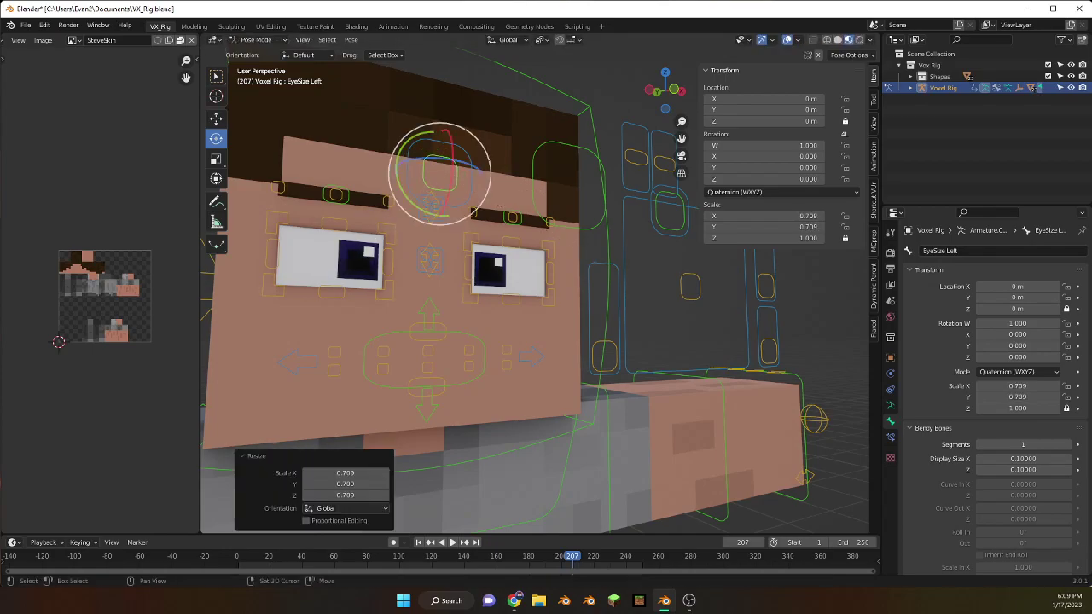
Step: Move the Eye Controllers control to about -0.022 m in X and 0.03 m in Y to shift the pupils
{"action": "key", "text": "shift+grave"}
{"action": "left_click", "coordinate": [539, 290]}
{"action": "left_click", "coordinate": [590, 181]}
{"action": "key", "text": "g"}
{"action": "left_click", "coordinate": [597, 197]}
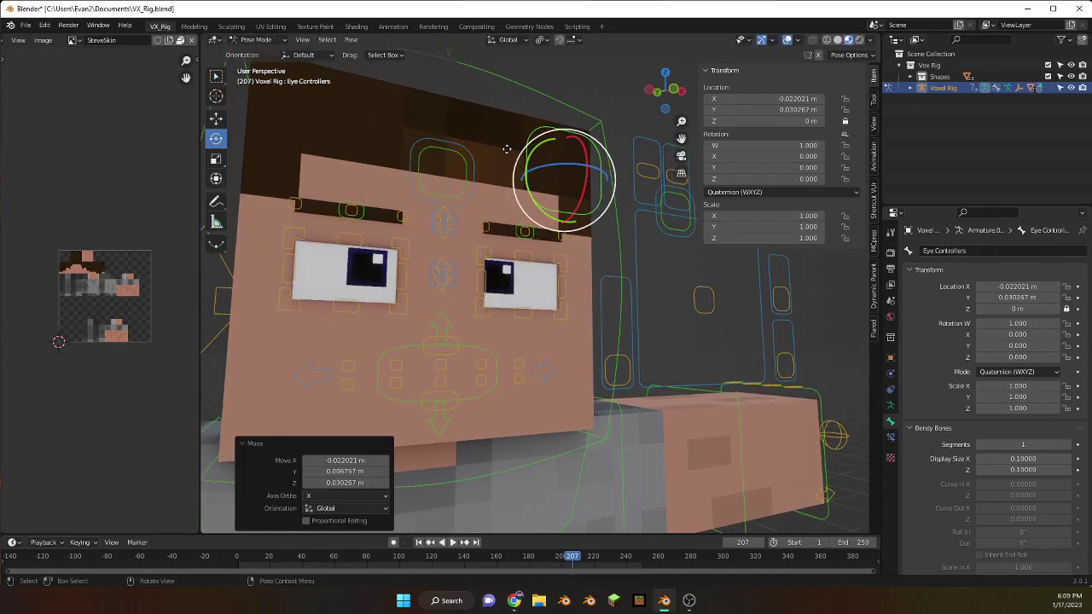